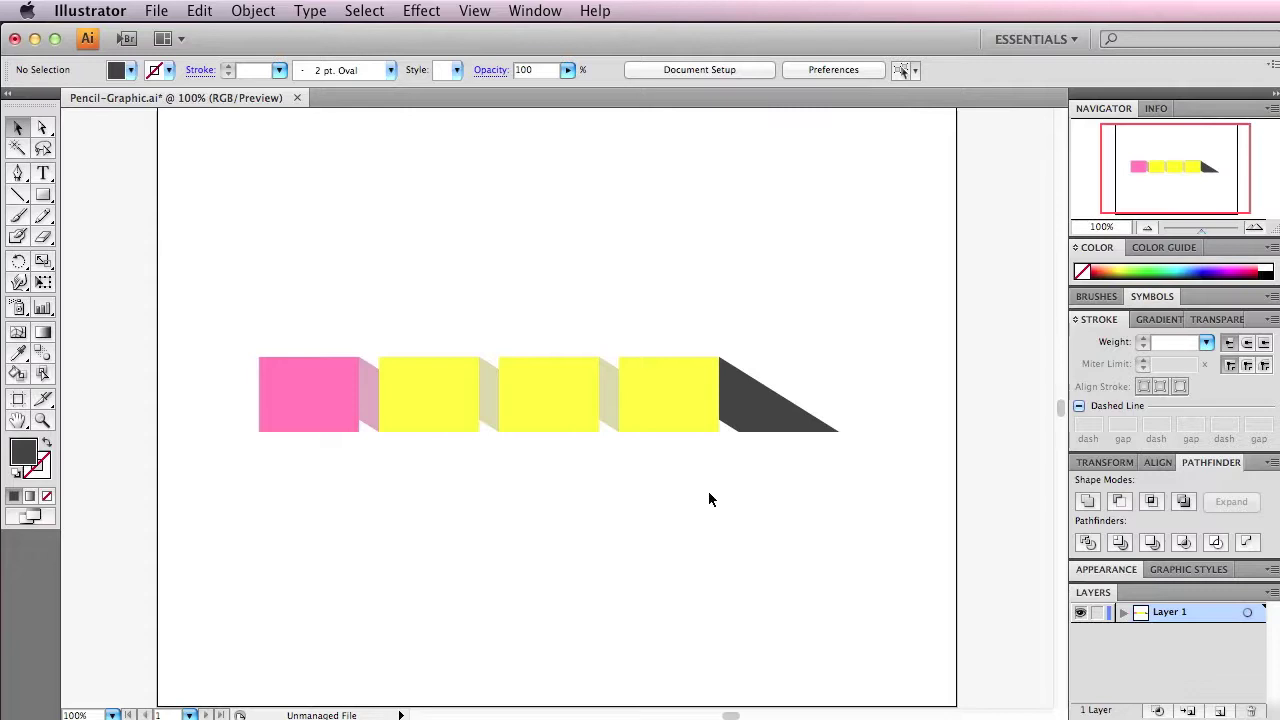
Preview the finished pencil in Photoshop, then back in Illustrator marquee-select every pencil shape
{"action": "key", "text": "super+Tab"}
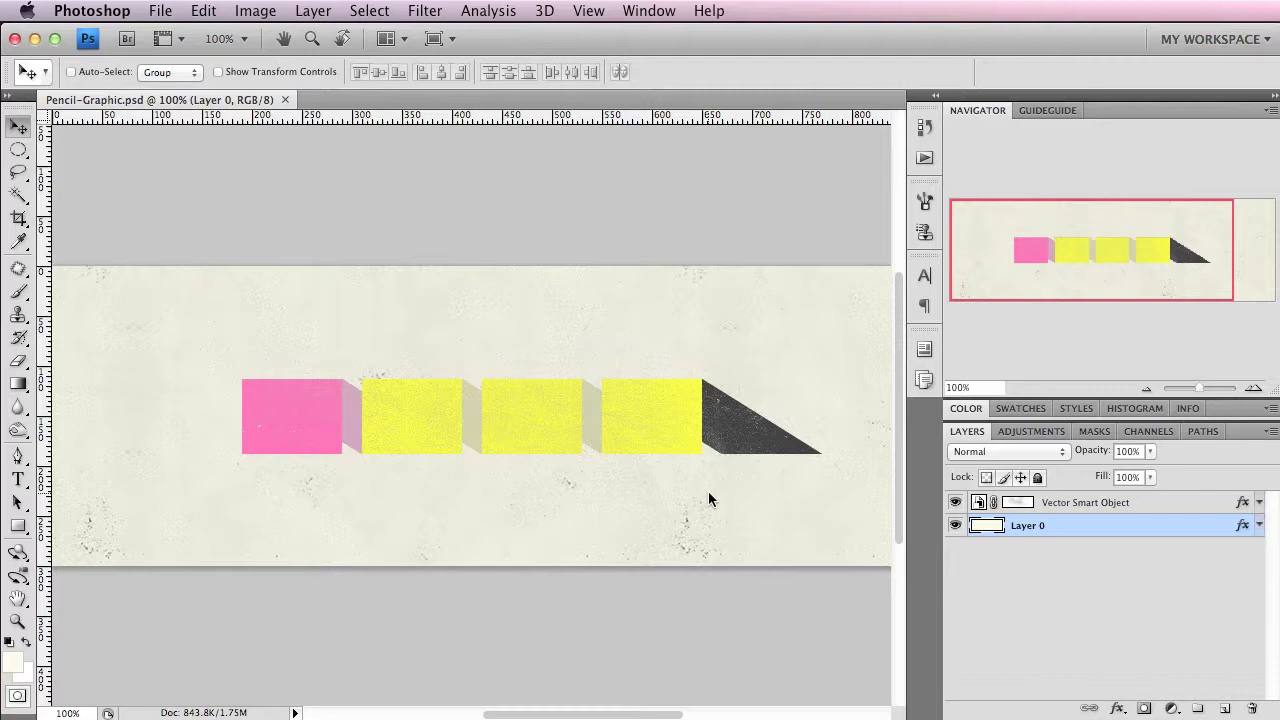
{"action": "key", "text": "super+Tab"}
{"action": "mouse_move", "coordinate": [869, 527]}
{"action": "left_mouse_down"}
{"action": "mouse_move", "coordinate": [308, 374]}
{"action": "mouse_move", "coordinate": [229, 335]}
{"action": "left_mouse_up"}
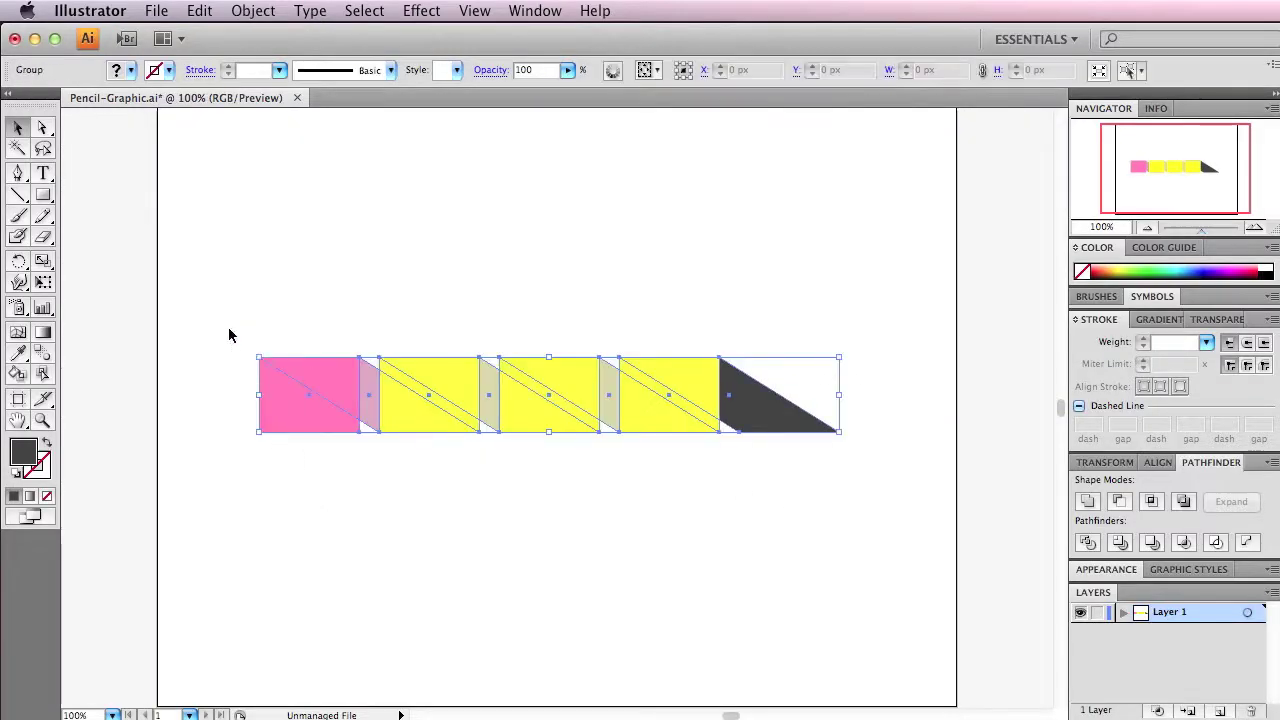
Delete the selected pink, yellow and dark pencil shapes, leaving Pencil-Graphic.ai's artboard empty
{"action": "key", "text": "Delete"}
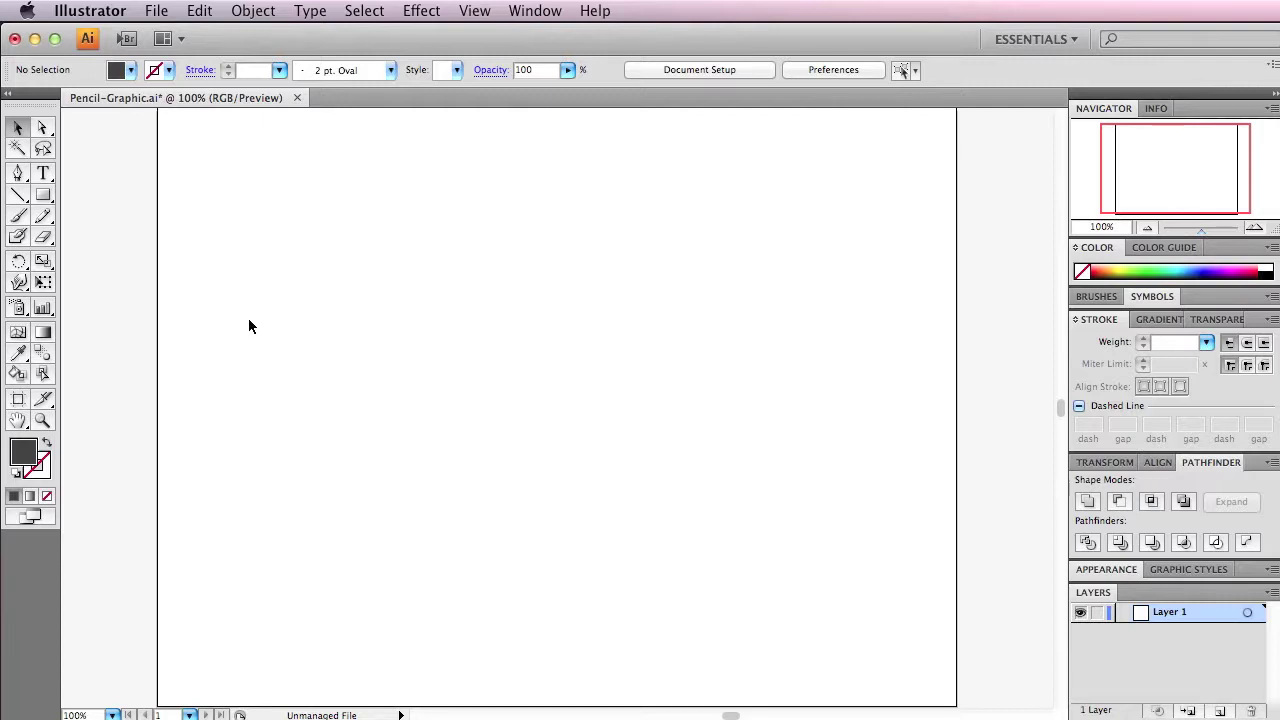
Draw a 100 × 75 px rectangle and move it to the artboard's left side
{"action": "left_click", "coordinate": [43, 197]}
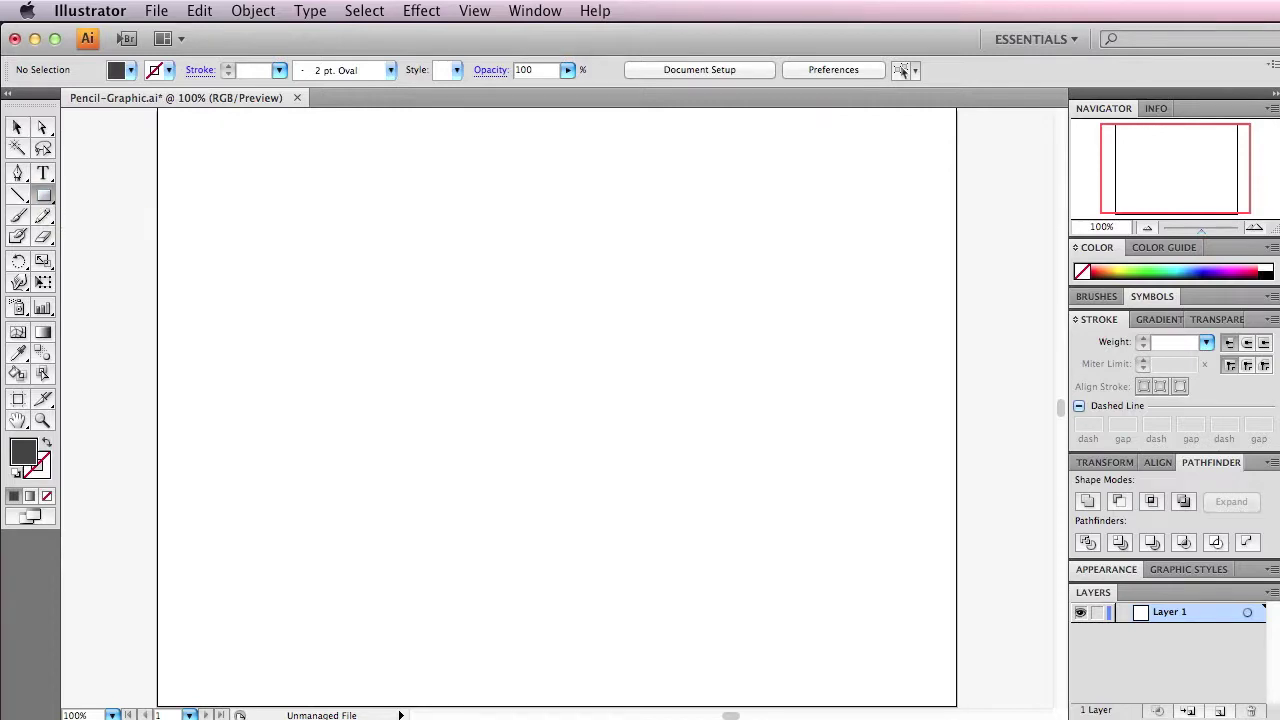
{"action": "left_click", "coordinate": [479, 376]}
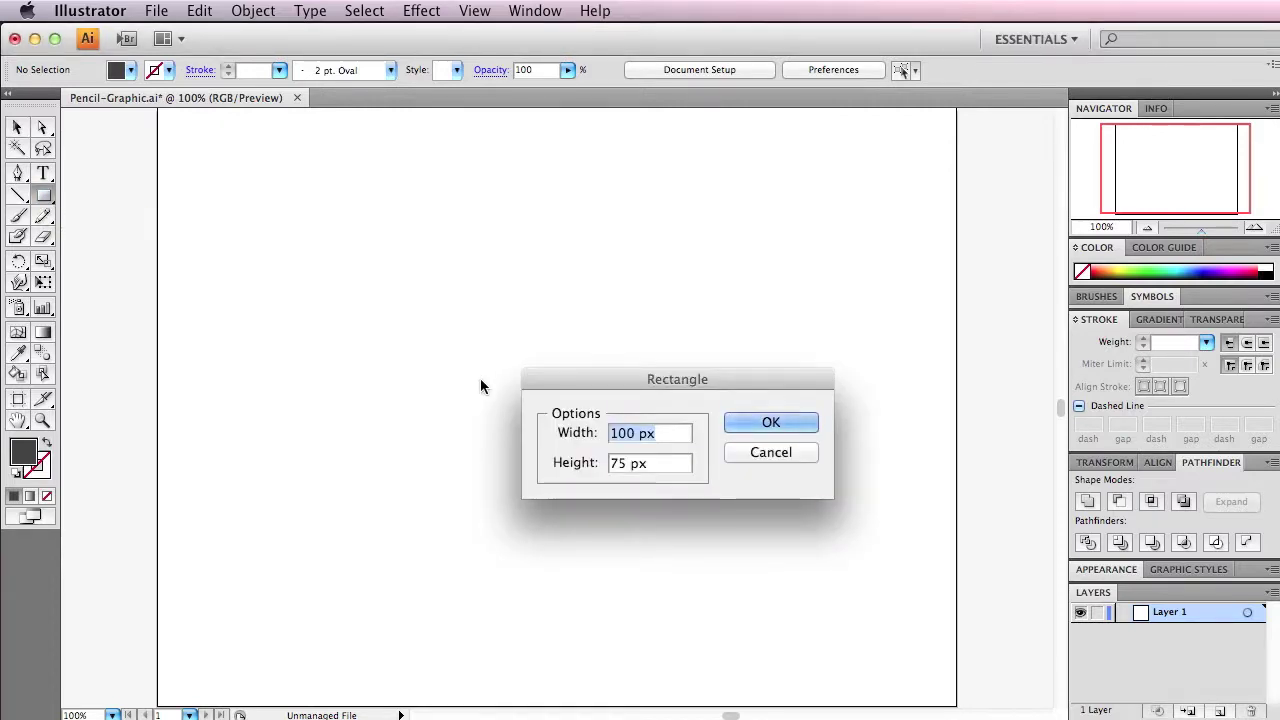
{"action": "left_click", "coordinate": [771, 423]}
{"action": "key", "text": "v"}
{"action": "left_click_drag", "start_coordinate": [541, 447], "coordinate": [346, 435]}
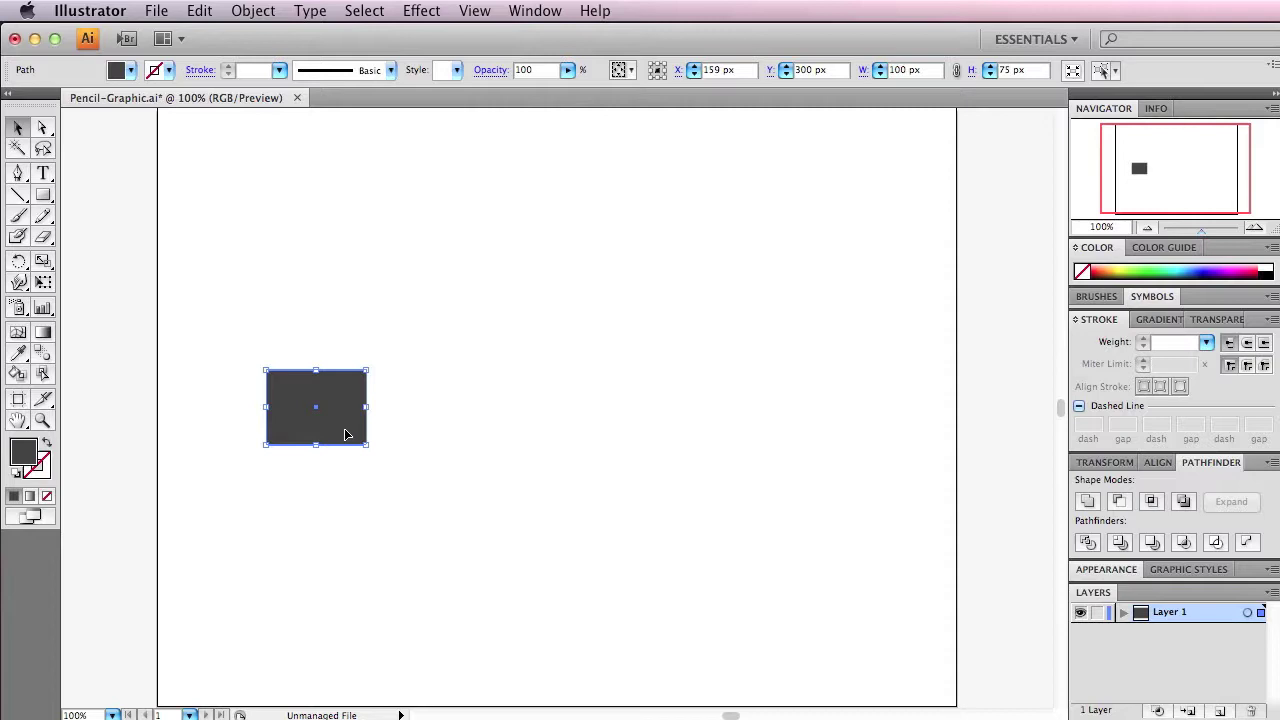
Duplicate the rectangle and nudge the copy to the right, leaving a gap
{"action": "key", "text": "super+c"}
{"action": "key", "text": "alt+shift+Right"}
{"action": "key", "text": "alt+shift+Right"}
{"action": "key", "text": "alt+shift+Right"}
{"action": "key", "text": "alt+shift+Right"}
{"action": "key", "text": "alt+shift+Right"}
{"action": "key", "text": "alt+shift+Right"}
{"action": "key", "text": "alt+shift+Right"}
{"action": "key", "text": "alt+shift+Right"}
{"action": "key", "text": "alt+shift+Right"}
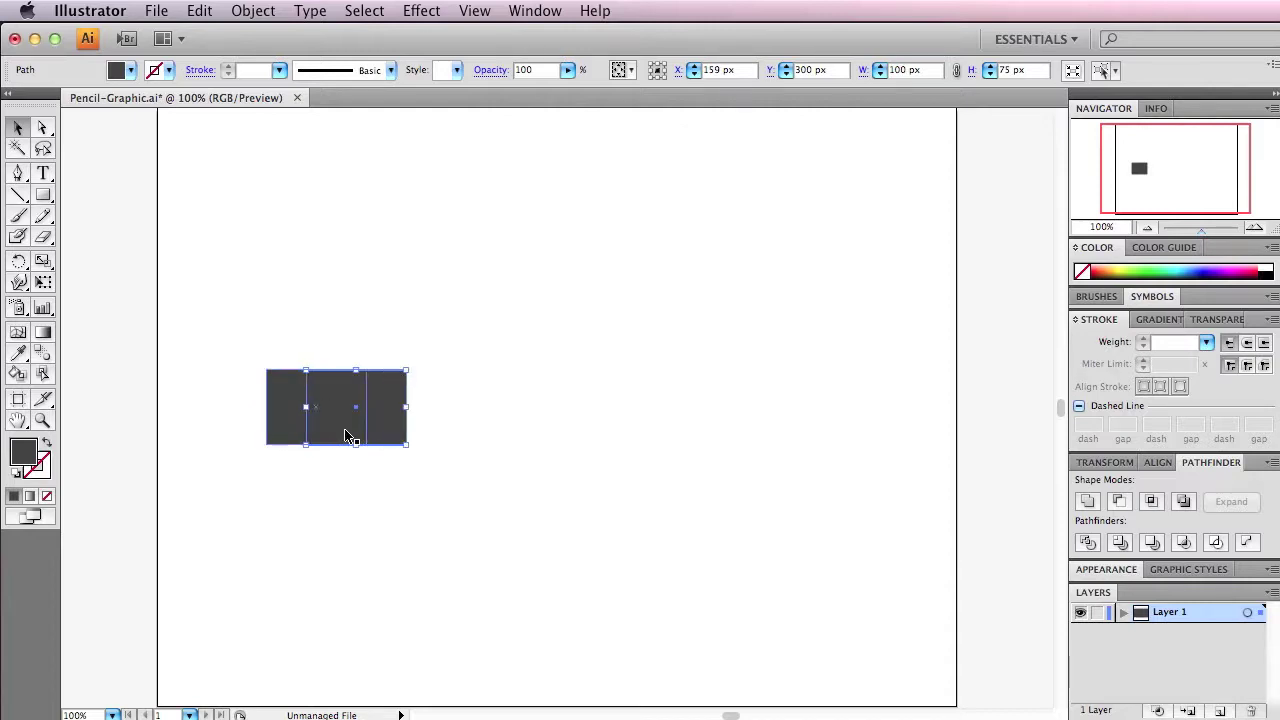
{"action": "key", "text": "shift+Right"}
{"action": "key", "text": "shift+Right"}
{"action": "key", "text": "shift+Right"}
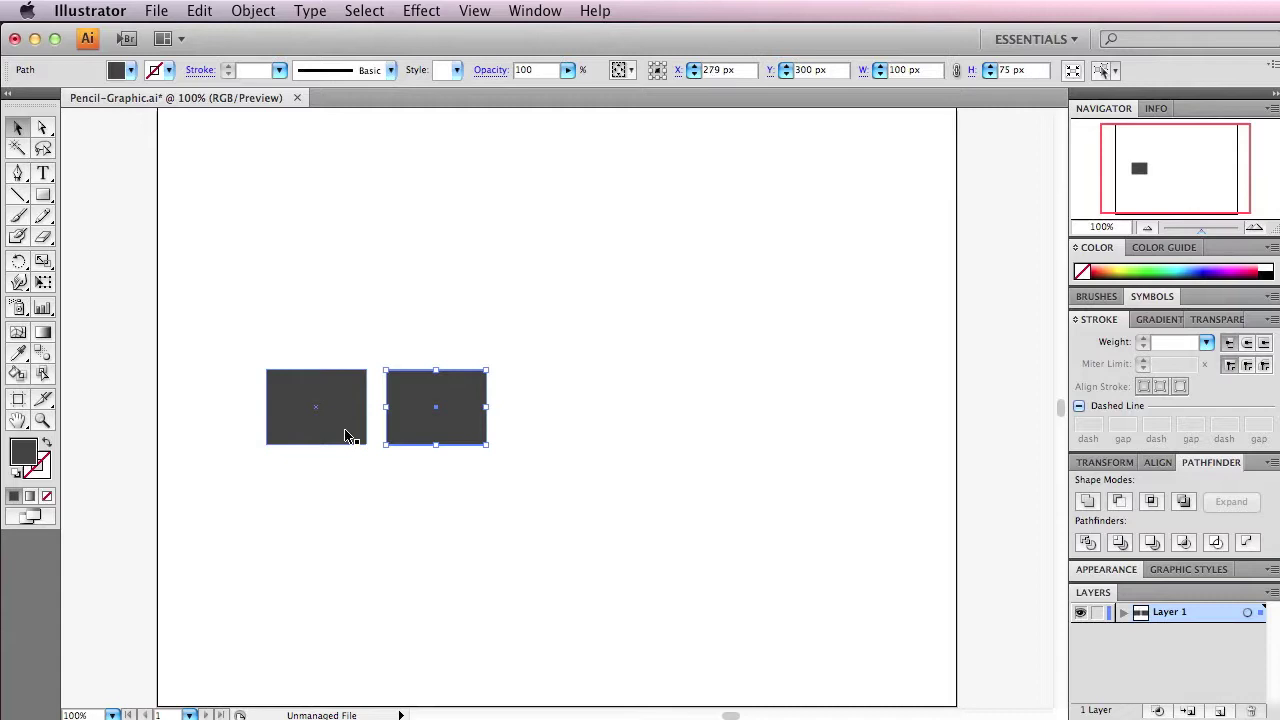
Slide the copy's top anchor points left so it slants toward the first rectangle
{"action": "left_click", "coordinate": [43, 127]}
{"action": "left_click_drag", "start_coordinate": [586, 328], "coordinate": [376, 382]}
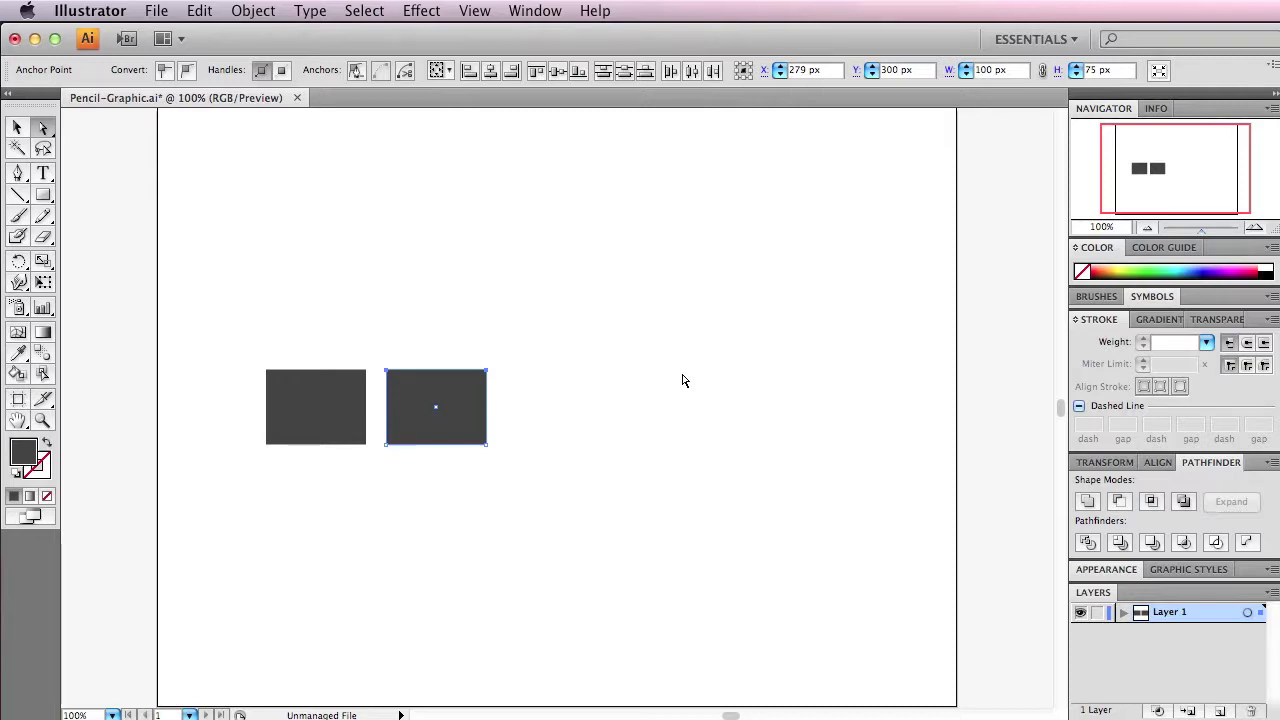
{"action": "key", "text": "shift+Left"}
{"action": "key", "text": "shift+Left"}
{"action": "key", "text": "shift+Left"}
{"action": "key", "text": "shift+Left"}
{"action": "key", "text": "shift+Left"}
{"action": "key", "text": "shift+Left"}
{"action": "key", "text": "shift+Left"}
{"action": "key", "text": "shift+Left"}
{"action": "key", "text": "shift+Left"}
{"action": "key", "text": "shift+Left"}
{"action": "key", "text": "shift+Left"}
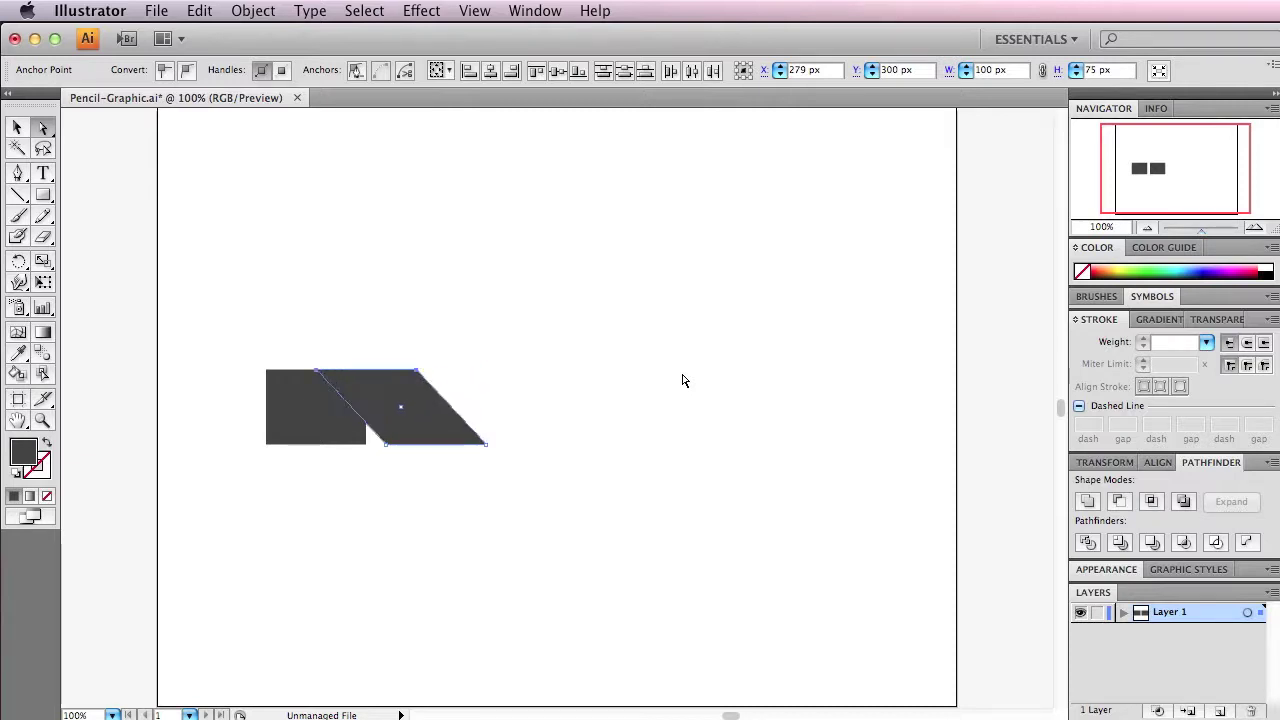
{"action": "key", "text": "shift+Left"}
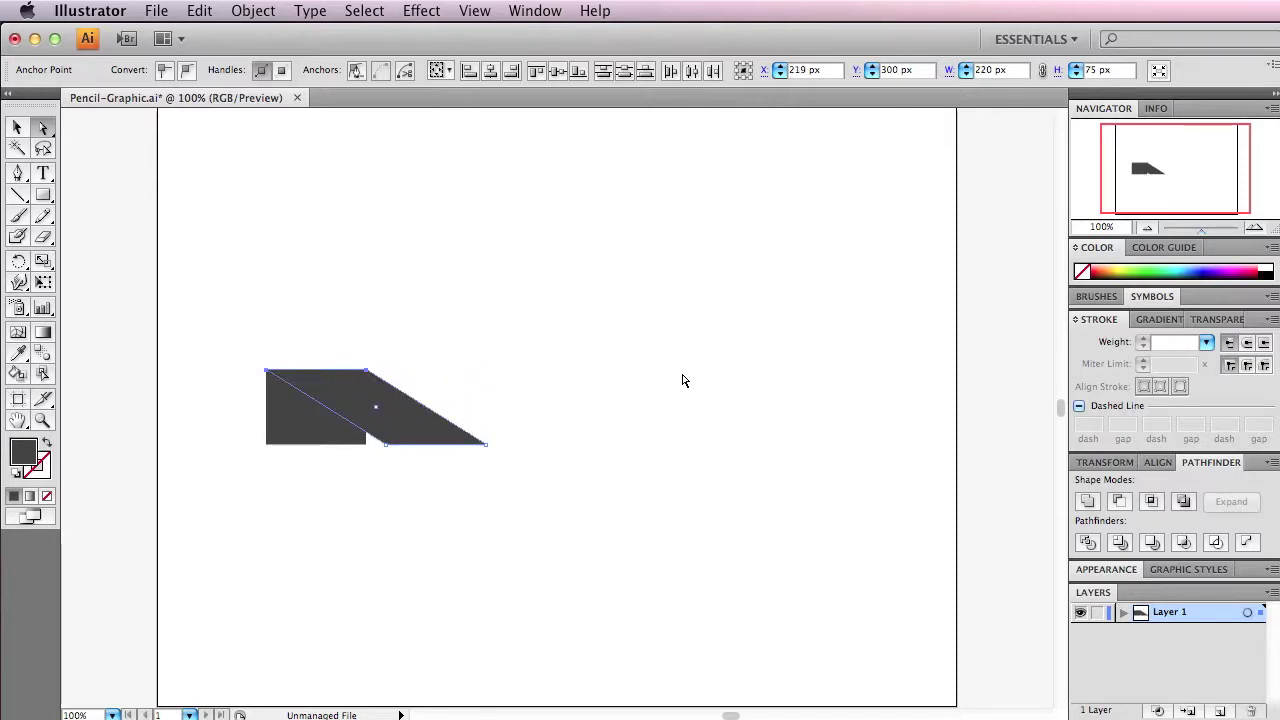
Fill the left rectangle with pink FF7BAC
{"action": "left_click", "coordinate": [17, 127]}
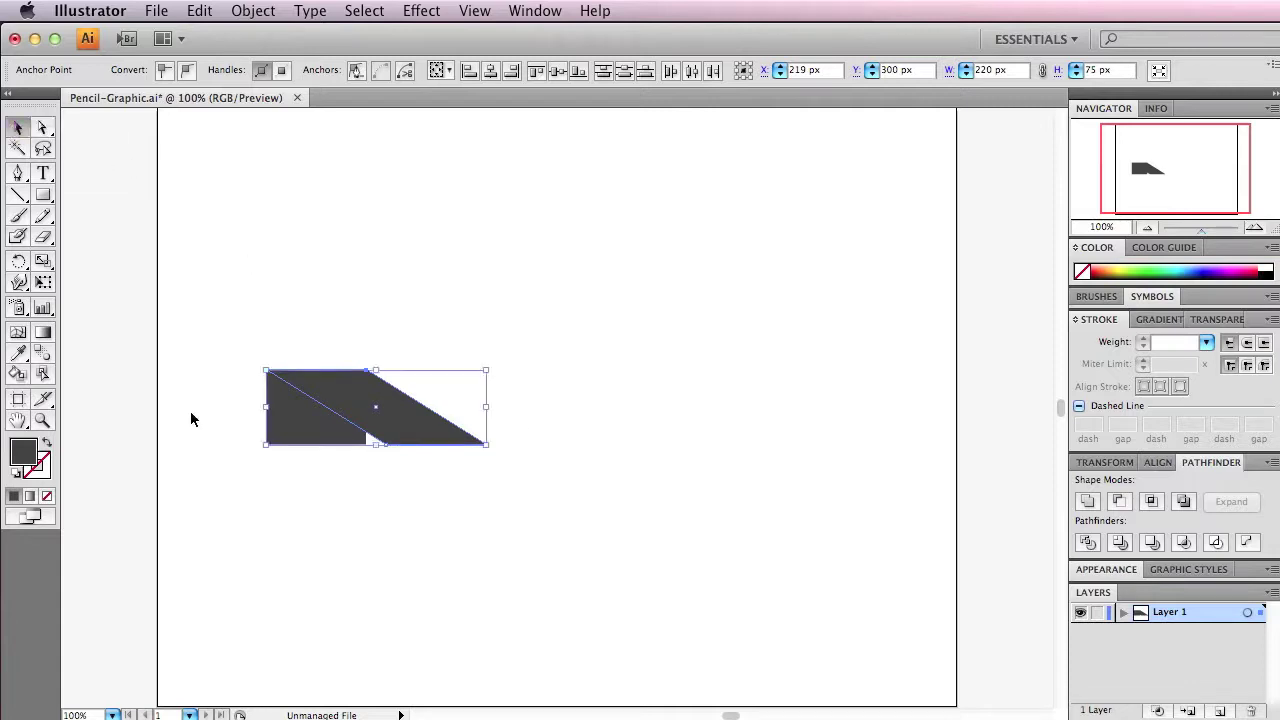
{"action": "left_click", "coordinate": [293, 424]}
{"action": "double_click", "coordinate": [23, 452]}
{"action": "left_click_drag", "start_coordinate": [1193, 362], "coordinate": [731, 287]}
{"action": "left_click", "coordinate": [935, 603]}
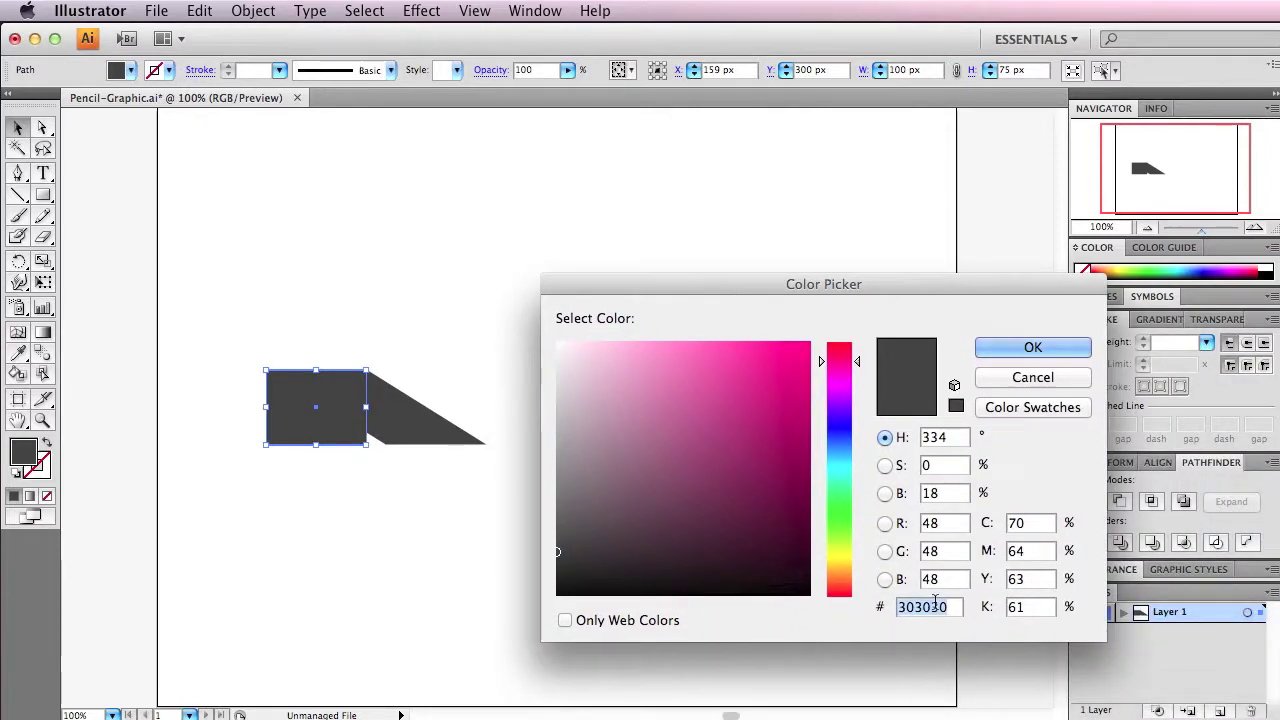
{"action": "type", "text": "FF"}
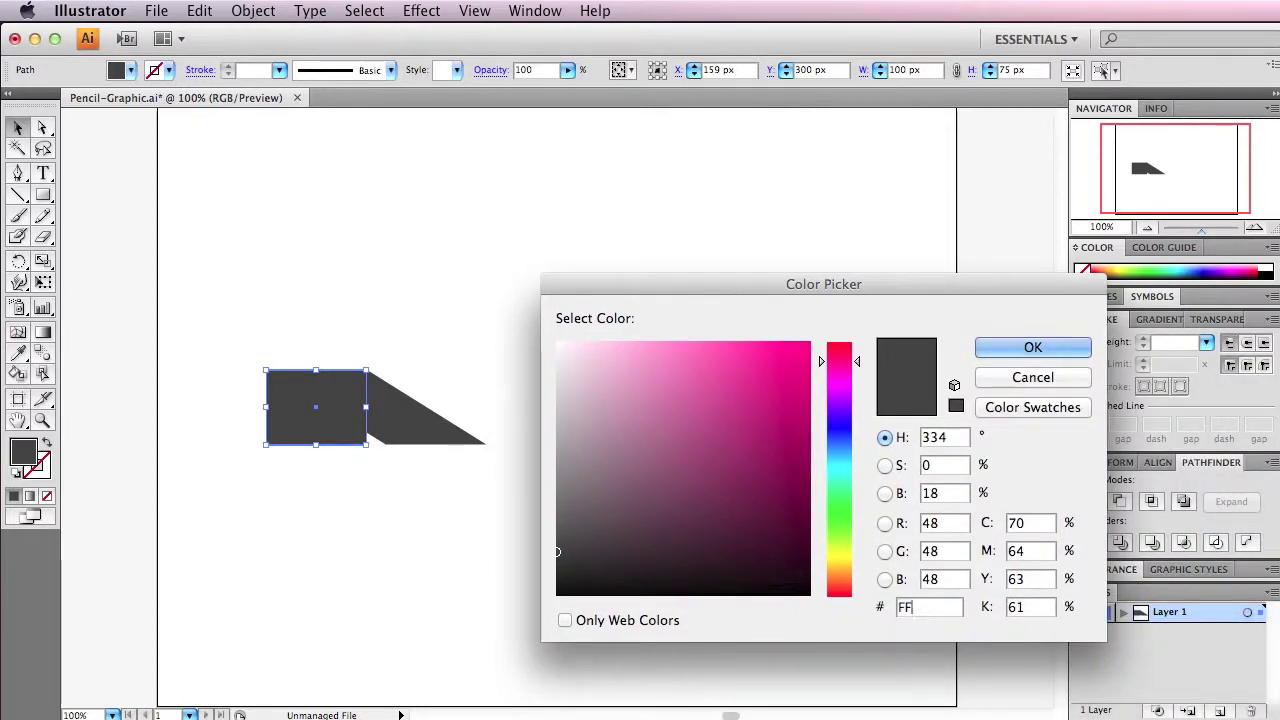
{"action": "type", "text": "7BAC"}
{"action": "key", "text": "Return"}
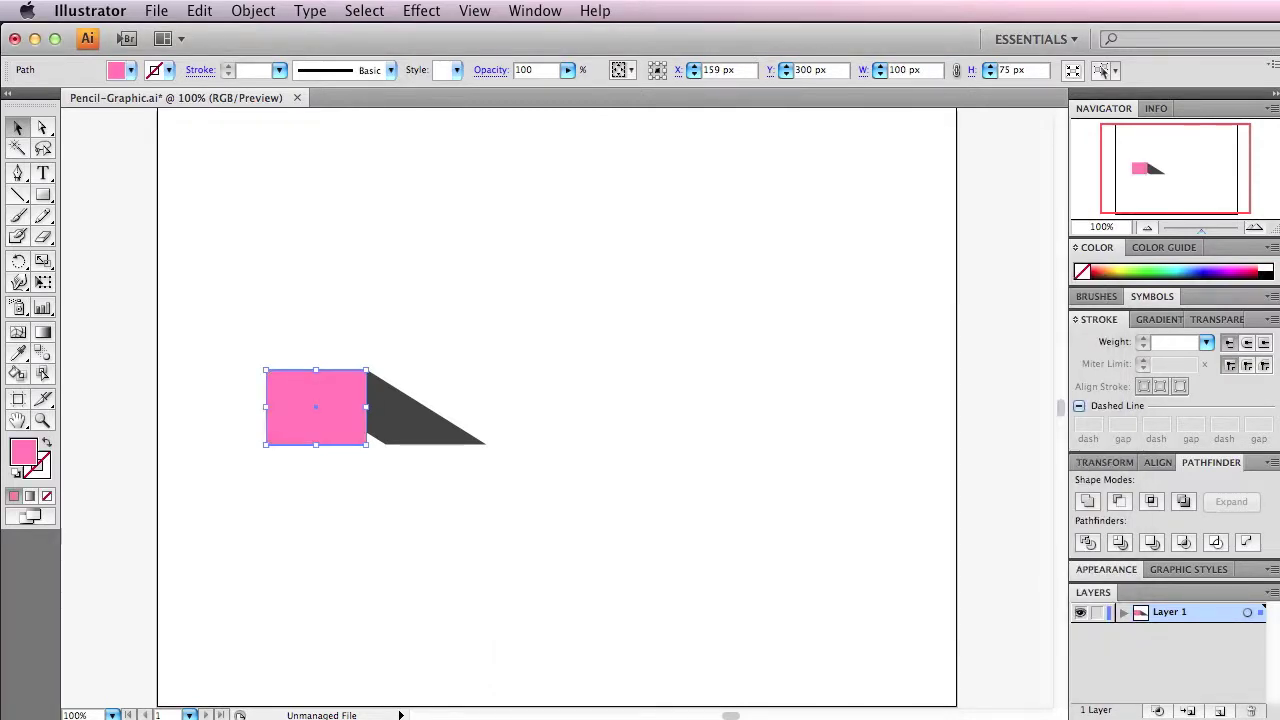
Fill the slanted shape with pale pink D3A0B7, then deselect
{"action": "left_click", "coordinate": [416, 430]}
{"action": "double_click", "coordinate": [24, 452]}
{"action": "left_click_drag", "start_coordinate": [1244, 366], "coordinate": [830, 339]}
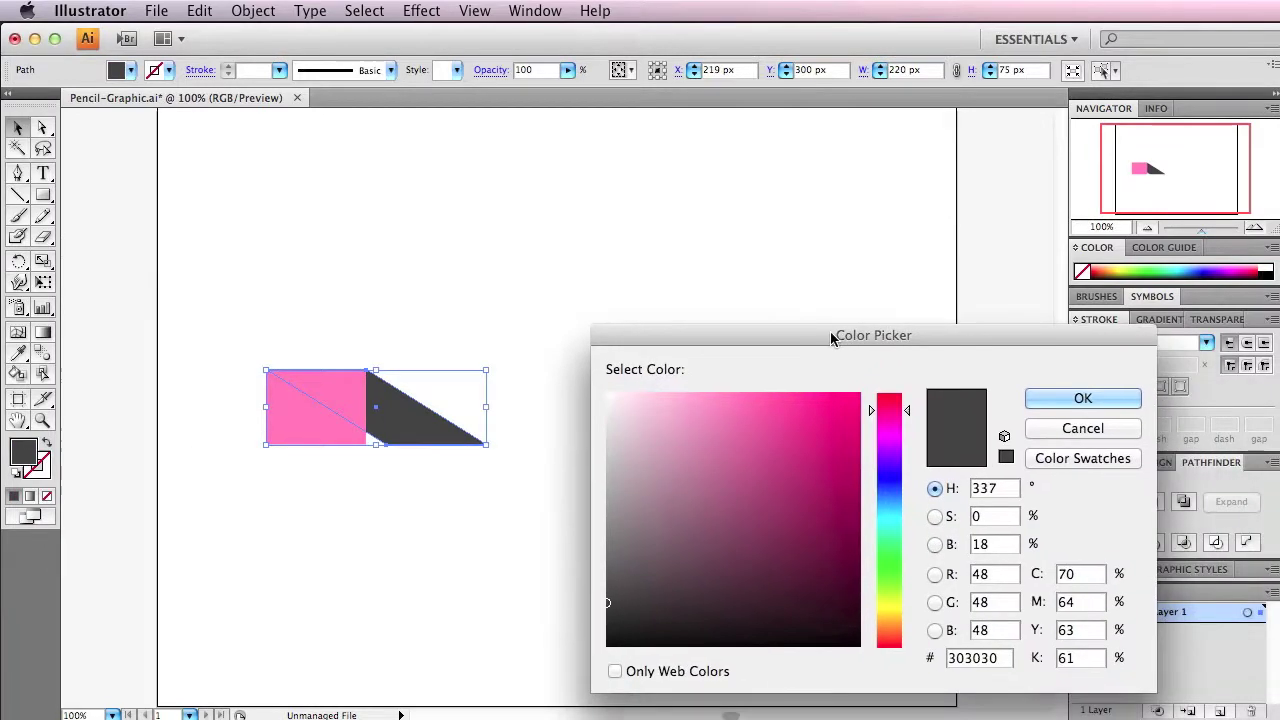
{"action": "double_click", "coordinate": [968, 656]}
{"action": "type", "text": "D3"}
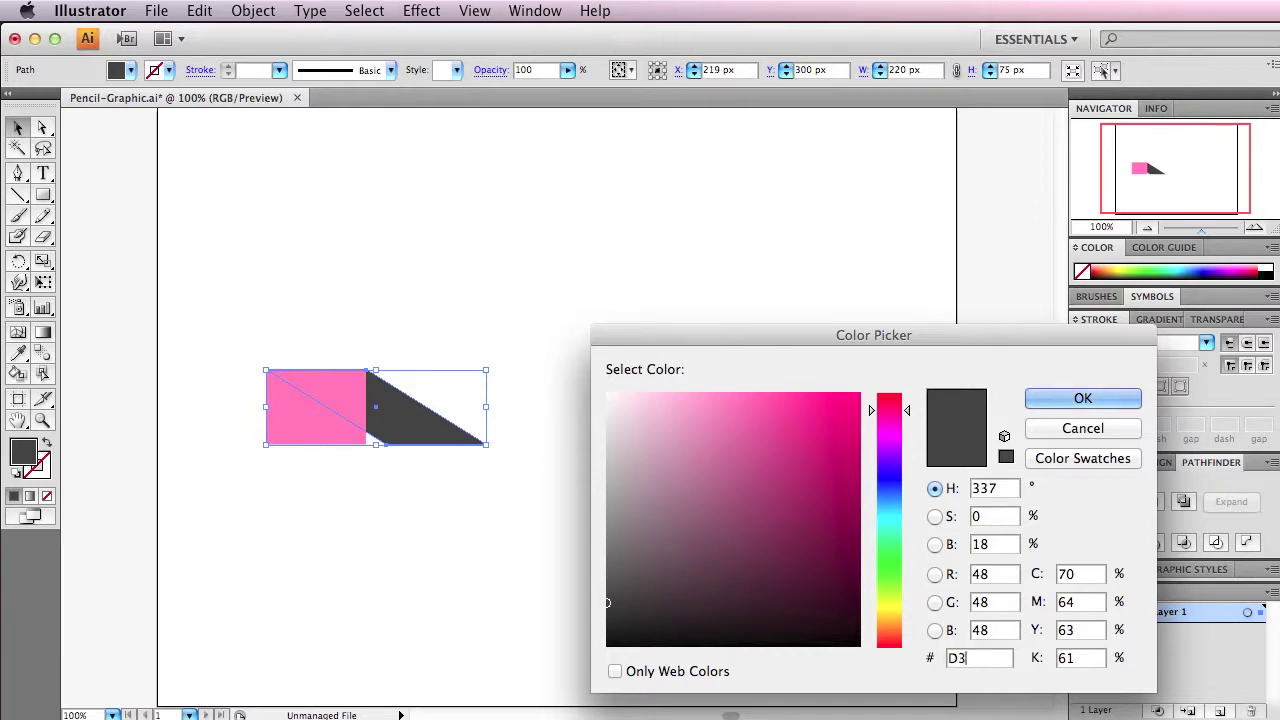
{"action": "type", "text": "A0B7"}
{"action": "key", "text": "Return"}
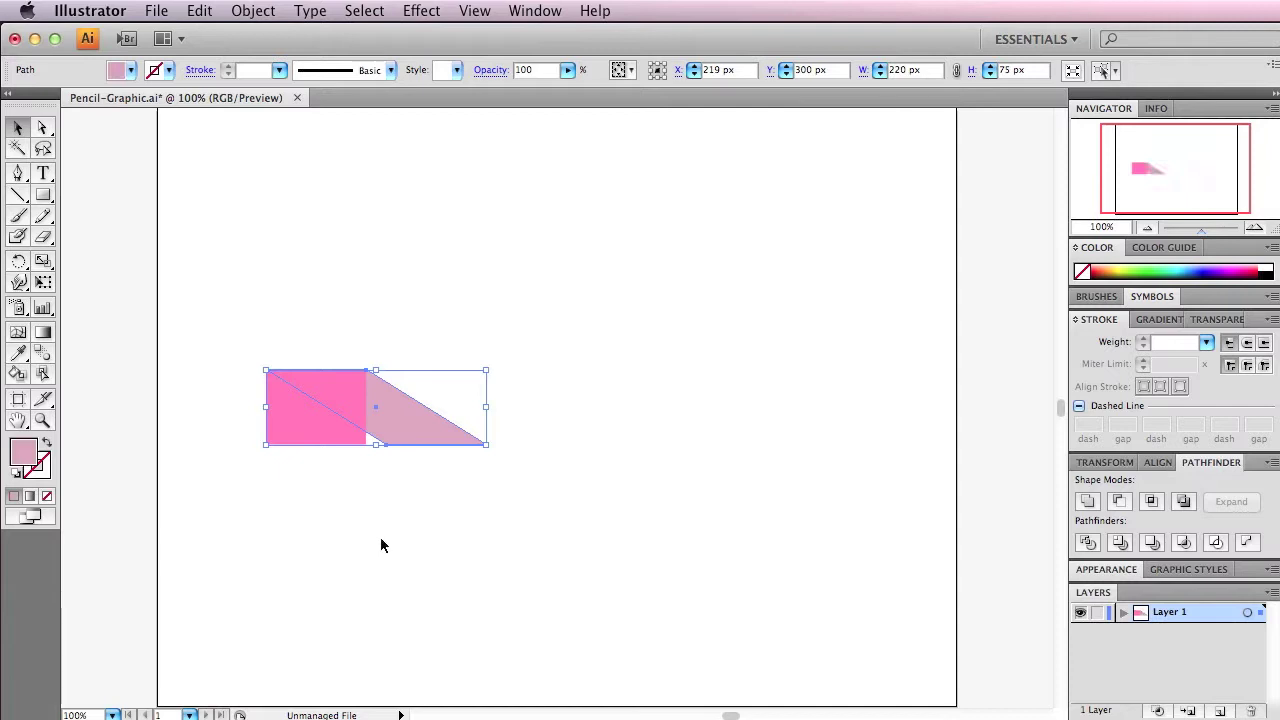
{"action": "left_click", "coordinate": [378, 532]}
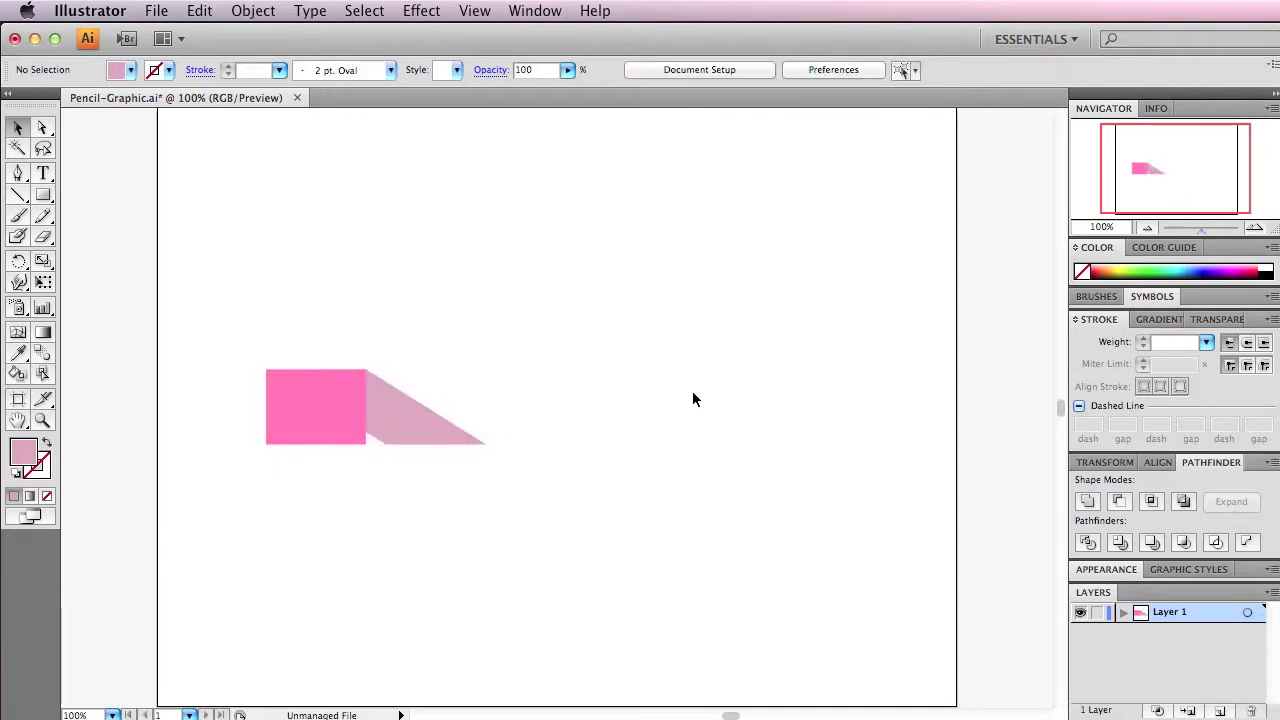
Duplicate the pink block and its slanted shape, shifting the copy right into line
{"action": "left_click_drag", "start_coordinate": [640, 318], "coordinate": [222, 546]}
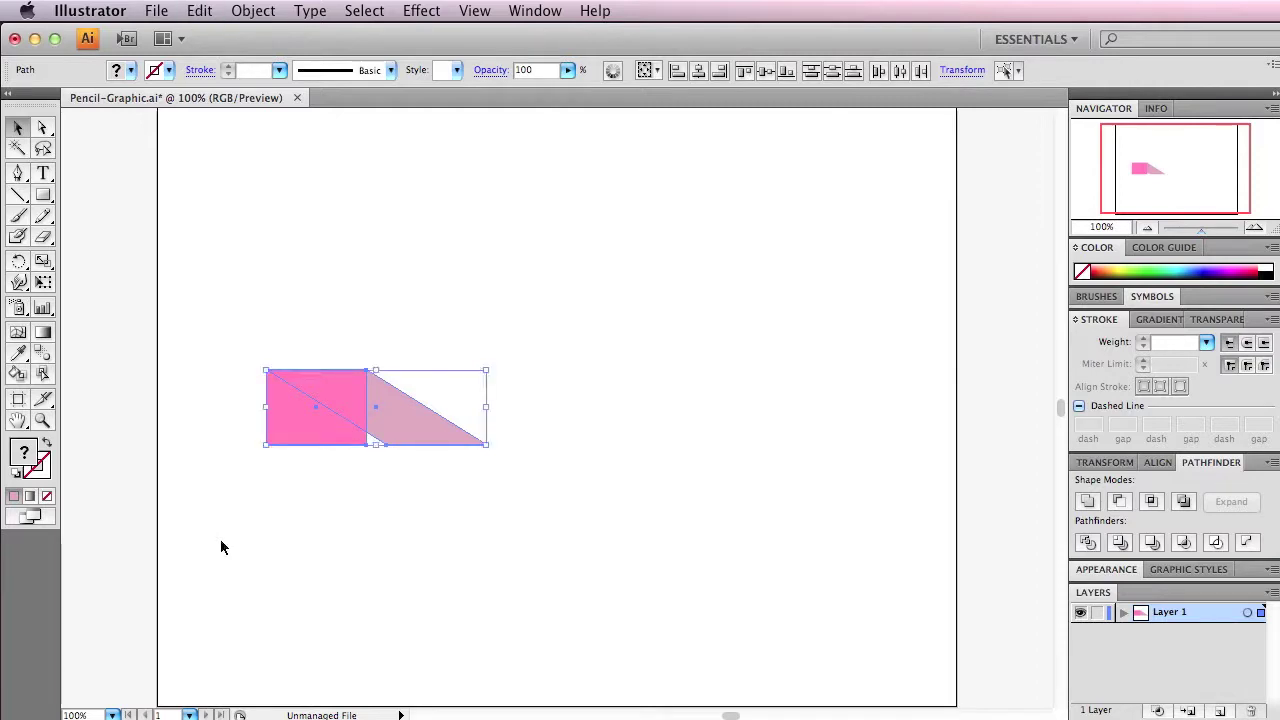
{"action": "key", "text": "super+z"}
{"action": "key", "text": "super+shift+z"}
{"action": "key", "text": "shift+Right"}
{"action": "key", "text": "shift+Right"}
{"action": "key", "text": "shift+Right"}
{"action": "key", "text": "shift+Right"}
{"action": "key", "text": "shift+Right"}
{"action": "key", "text": "shift+Right"}
{"action": "key", "text": "shift+Right"}
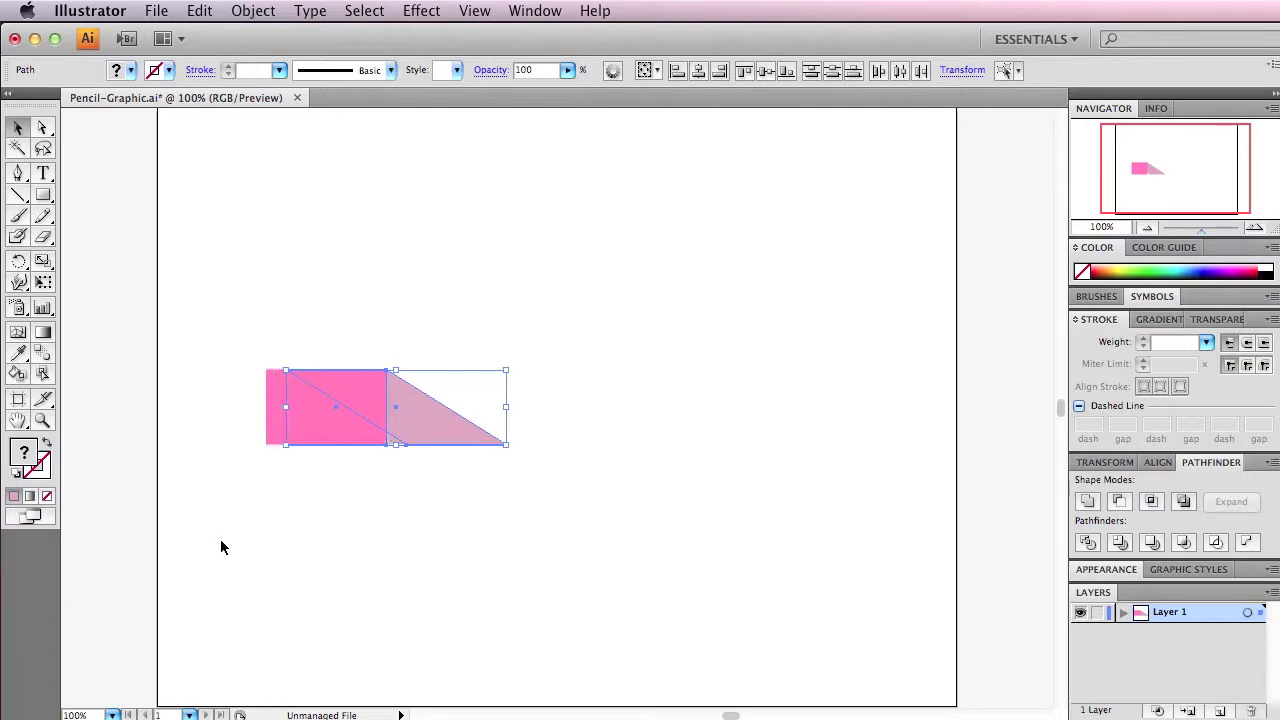
{"action": "key", "text": "shift+Right"}
{"action": "key", "text": "shift+Right"}
{"action": "key", "text": "shift+Right"}
{"action": "key", "text": "shift+Right"}
{"action": "key", "text": "shift+Right"}
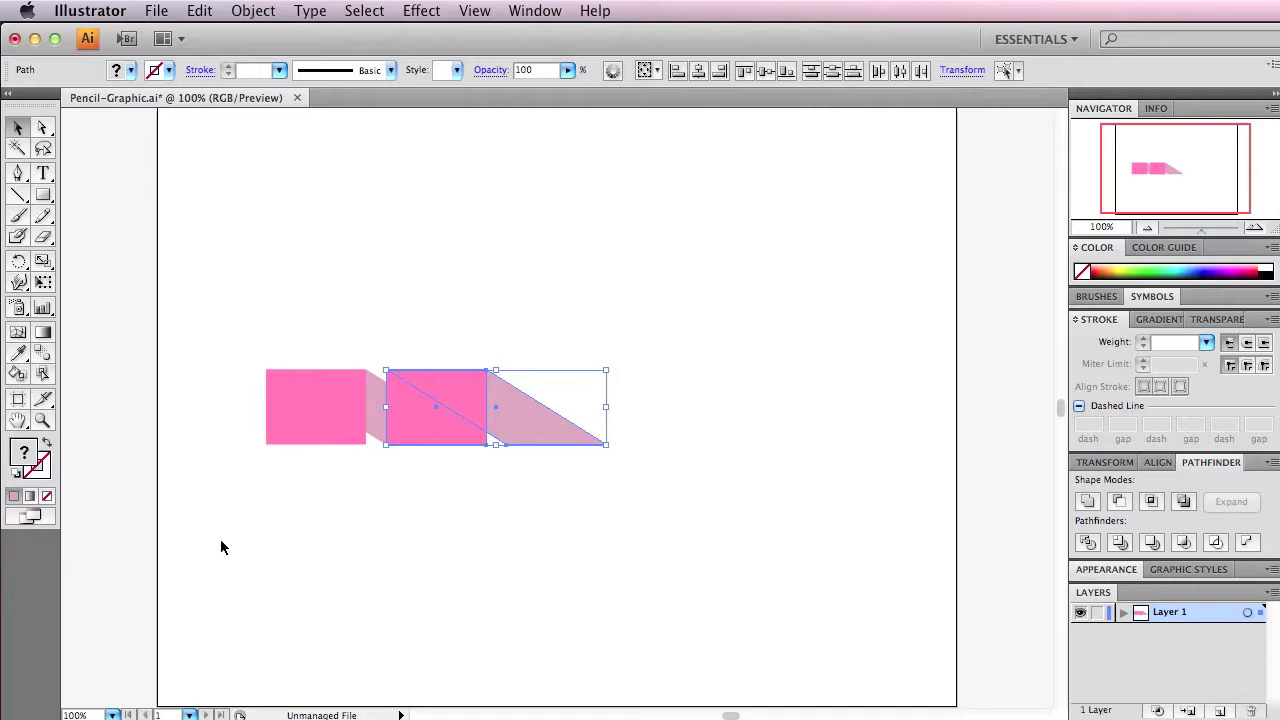
Add a third and fourth block pair with the same rightward offset, then deselect the row
{"action": "key", "text": "super+c"}
{"action": "key", "text": "super+f"}
{"action": "key", "text": "shift+Right"}
{"action": "key", "text": "shift+Right"}
{"action": "key", "text": "shift+Right"}
{"action": "key", "text": "shift+Right"}
{"action": "key", "text": "shift+Right"}
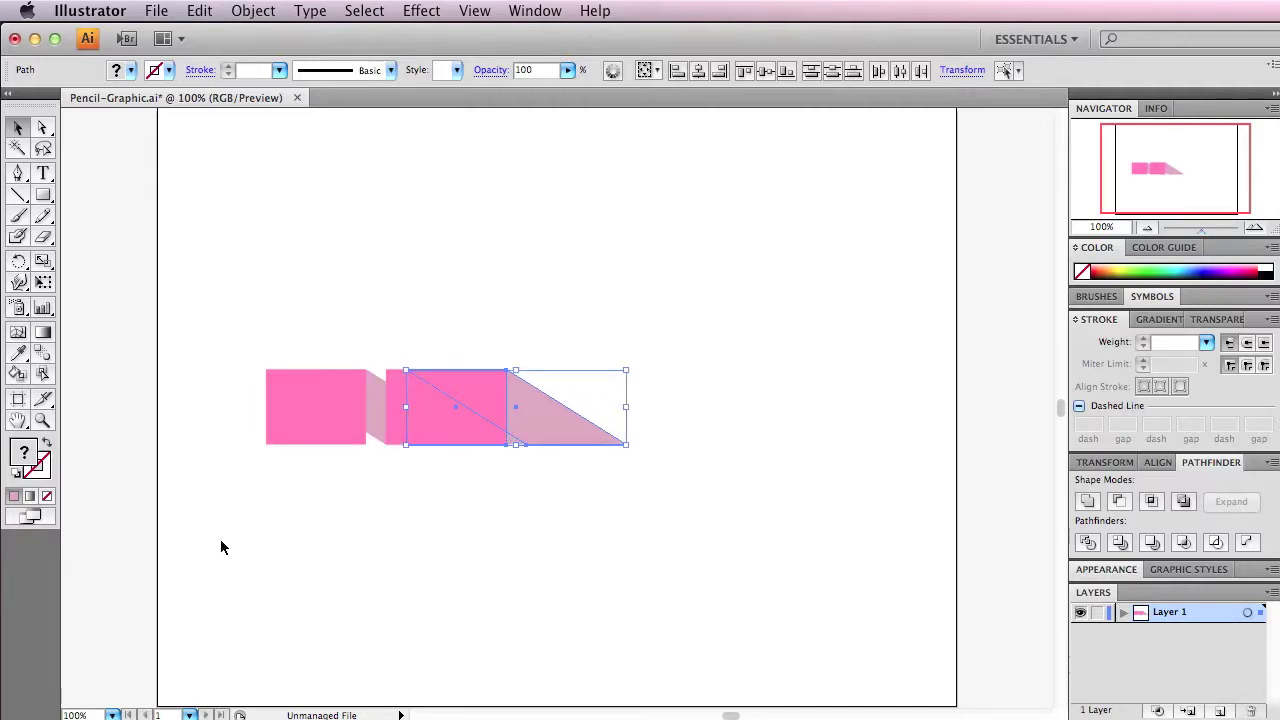
{"action": "key", "text": "shift+Right"}
{"action": "key", "text": "shift+Right"}
{"action": "key", "text": "shift+Right"}
{"action": "key", "text": "shift+Right"}
{"action": "key", "text": "shift+Right"}
{"action": "key", "text": "shift+Right"}
{"action": "key", "text": "shift+Right"}
{"action": "key", "text": "super+c"}
{"action": "key", "text": "super+f"}
{"action": "key", "text": "shift+Right"}
{"action": "key", "text": "shift+Right"}
{"action": "key", "text": "shift+Right"}
{"action": "key", "text": "shift+Right"}
{"action": "key", "text": "shift+Right"}
{"action": "key", "text": "shift+Right"}
{"action": "key", "text": "shift+Right"}
{"action": "key", "text": "shift+Right"}
{"action": "key", "text": "shift+Right"}
{"action": "key", "text": "shift+Right"}
{"action": "key", "text": "shift+Right"}
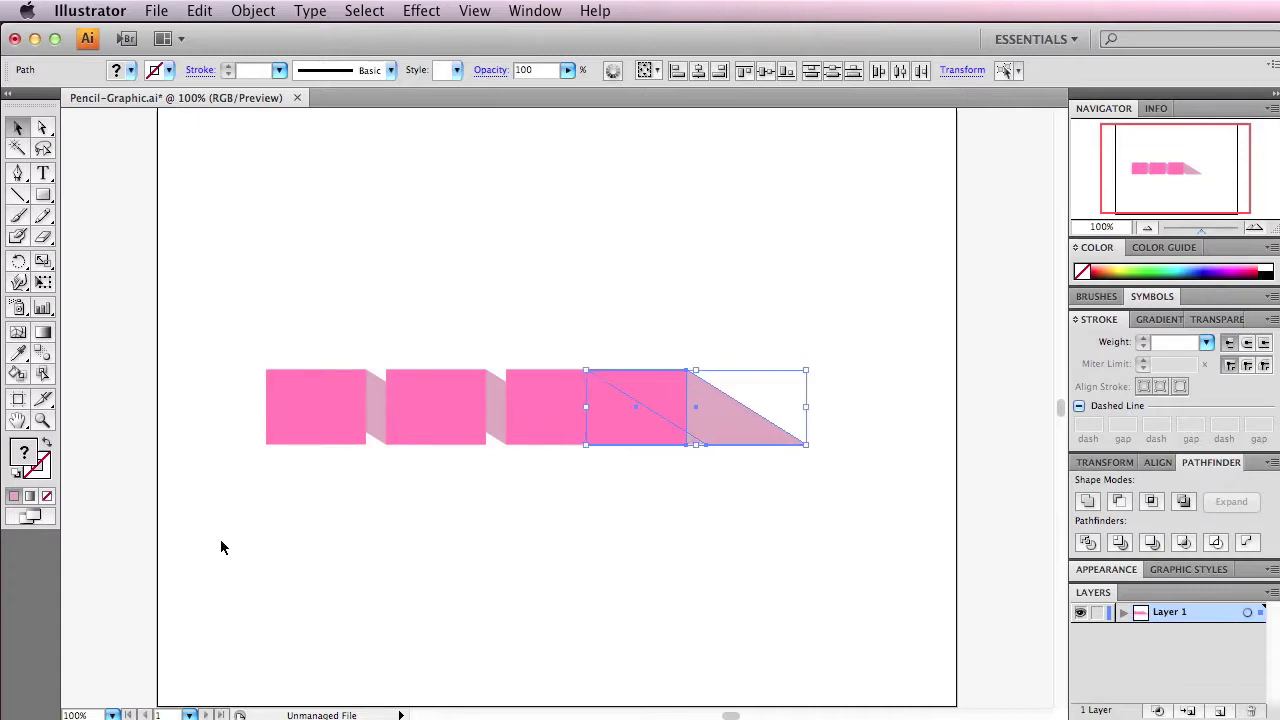
{"action": "key", "text": "shift+Right"}
{"action": "left_click", "coordinate": [841, 408]}
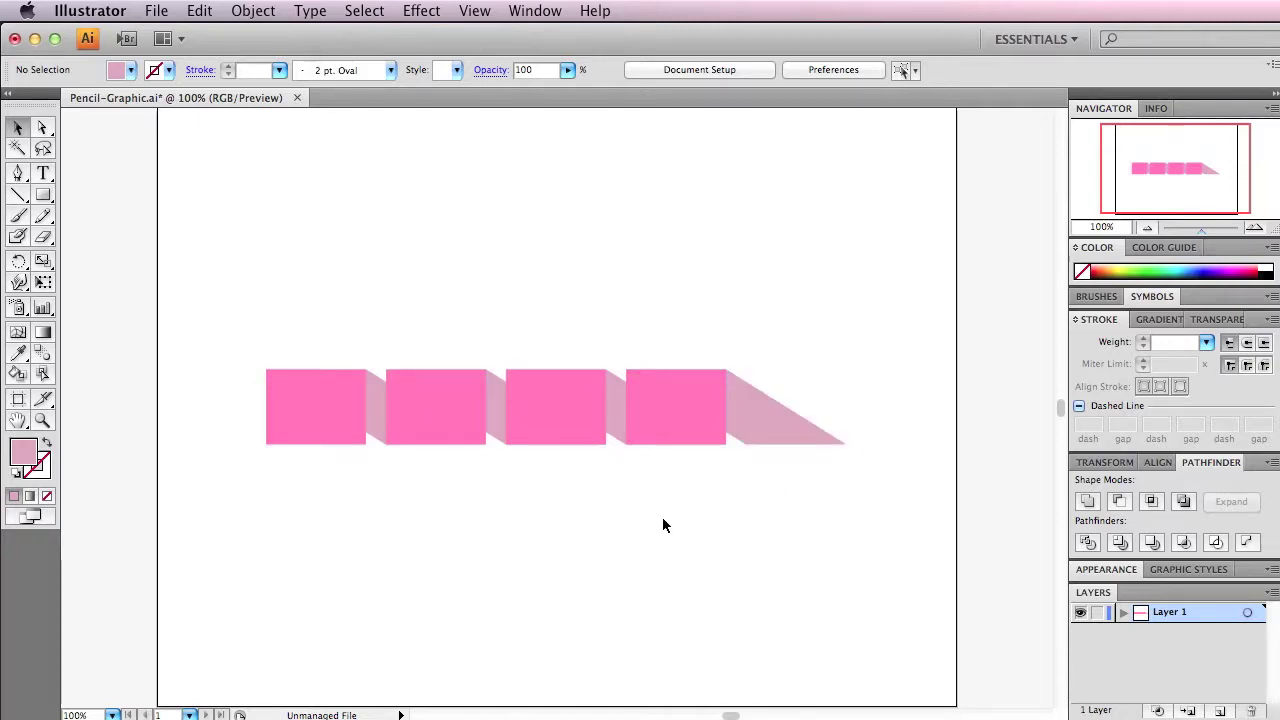
{"action": "left_click", "coordinate": [693, 425]}
Fill the second, third and fourth blocks with yellow FCEE21
{"action": "left_click", "coordinate": [542, 422], "text": "shift"}
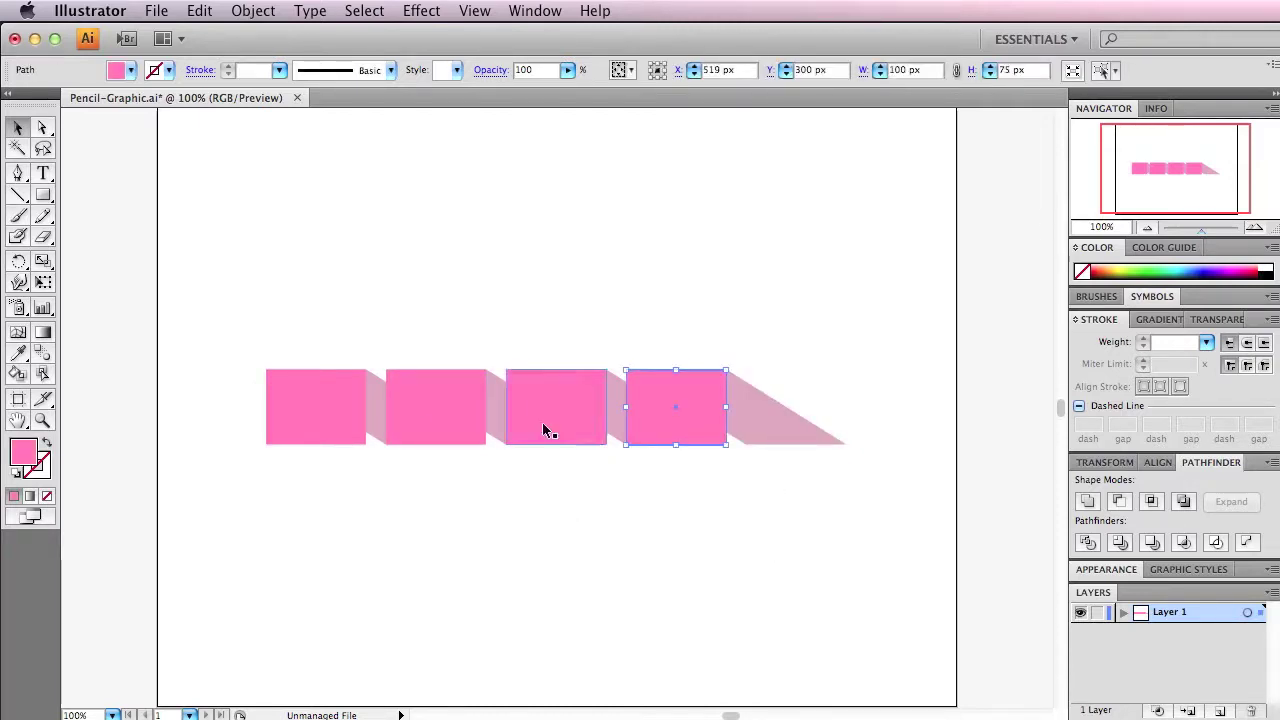
{"action": "left_click", "coordinate": [426, 436], "text": "shift"}
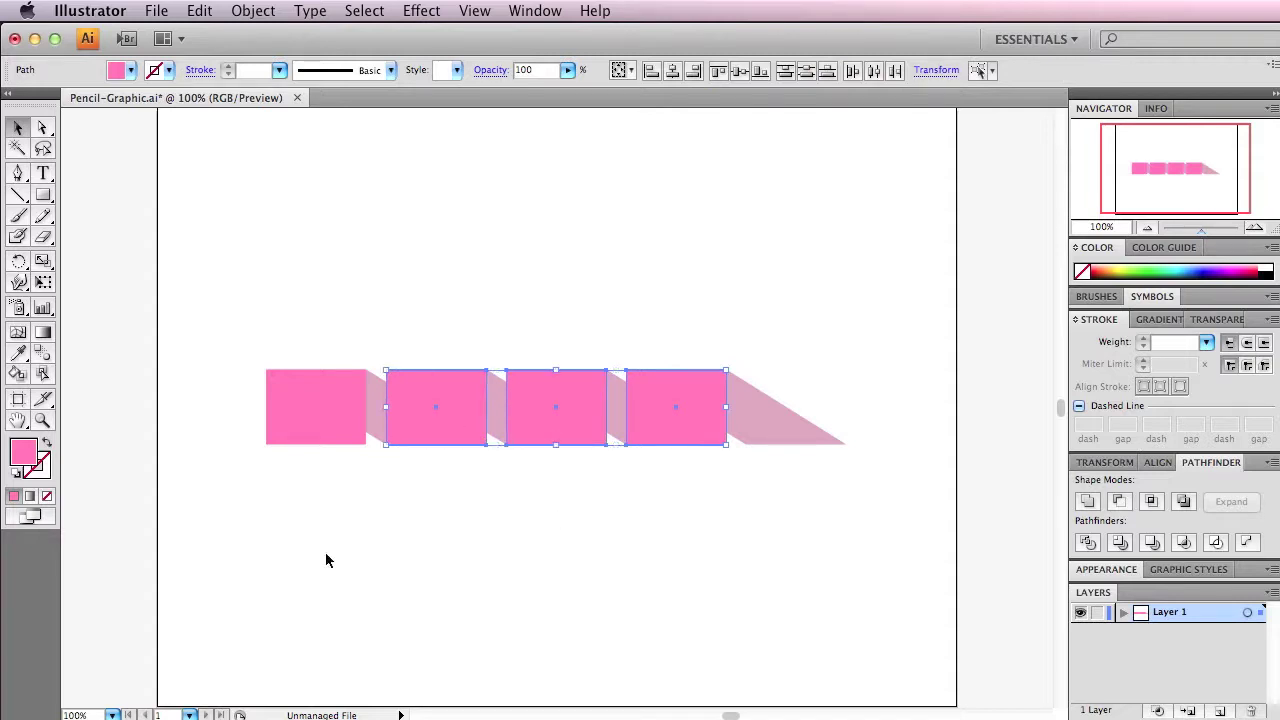
{"action": "double_click", "coordinate": [20, 454]}
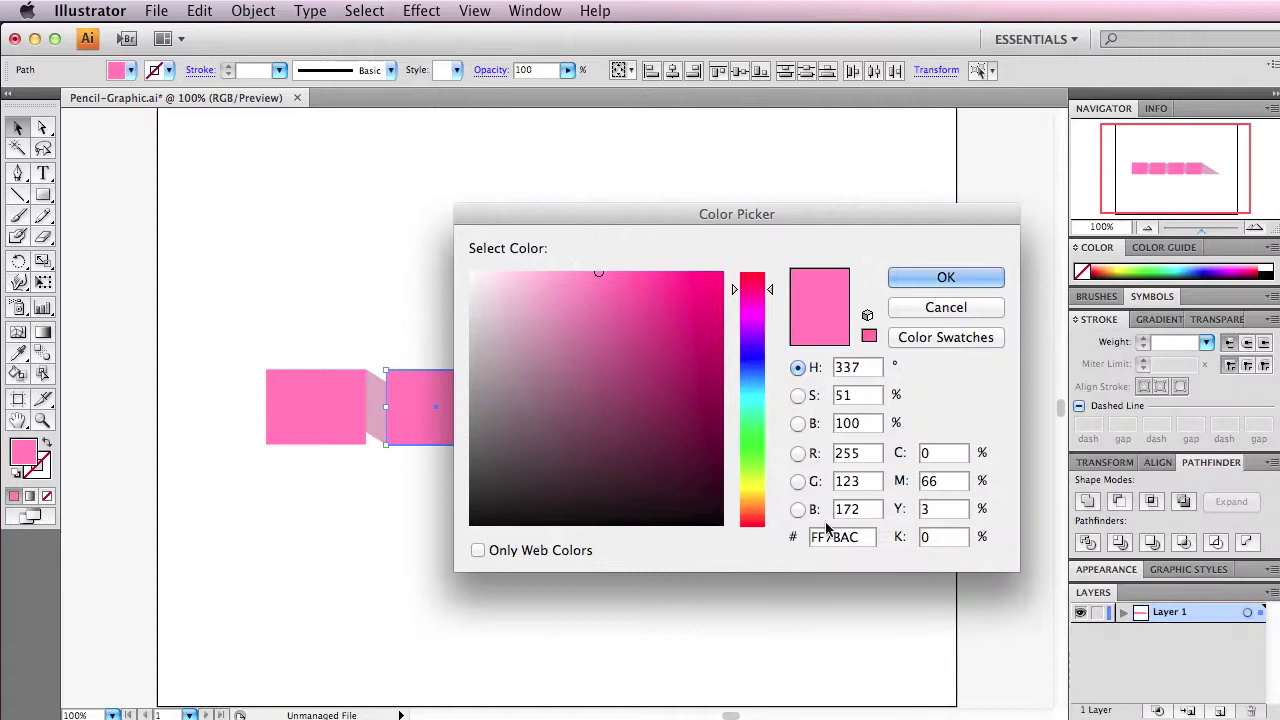
{"action": "double_click", "coordinate": [829, 537]}
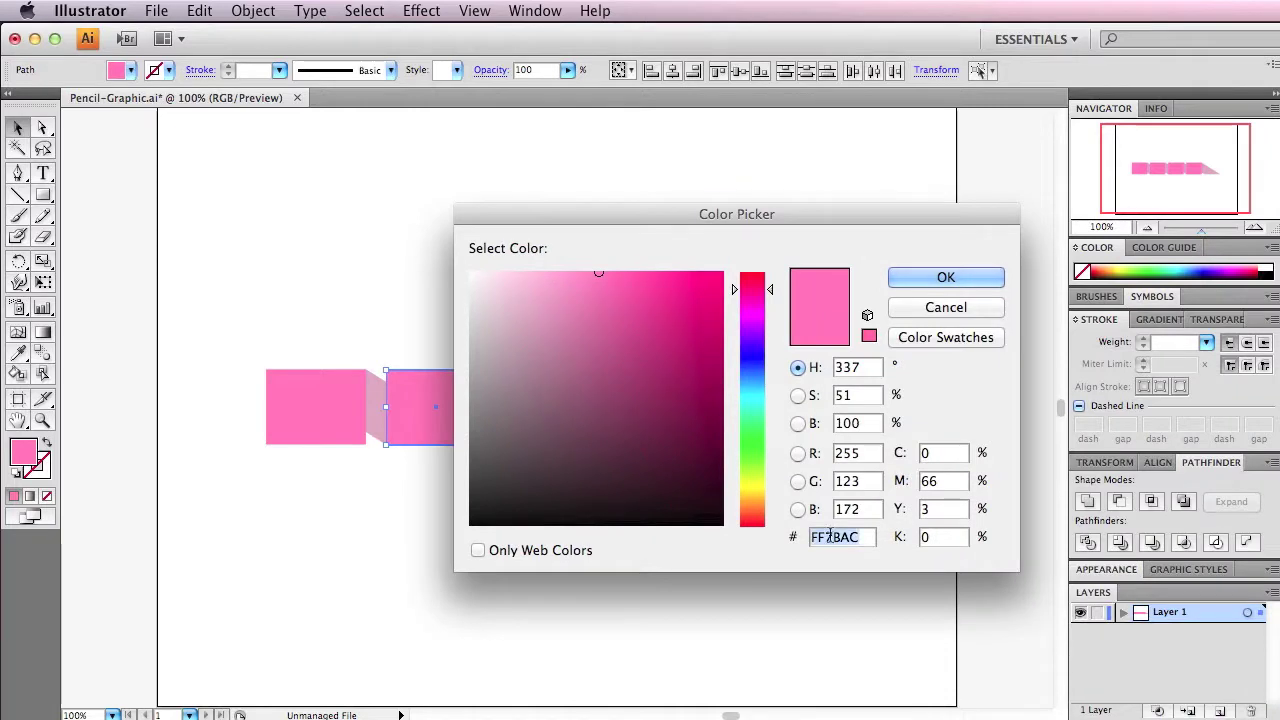
{"action": "type", "text": "FCEE21"}
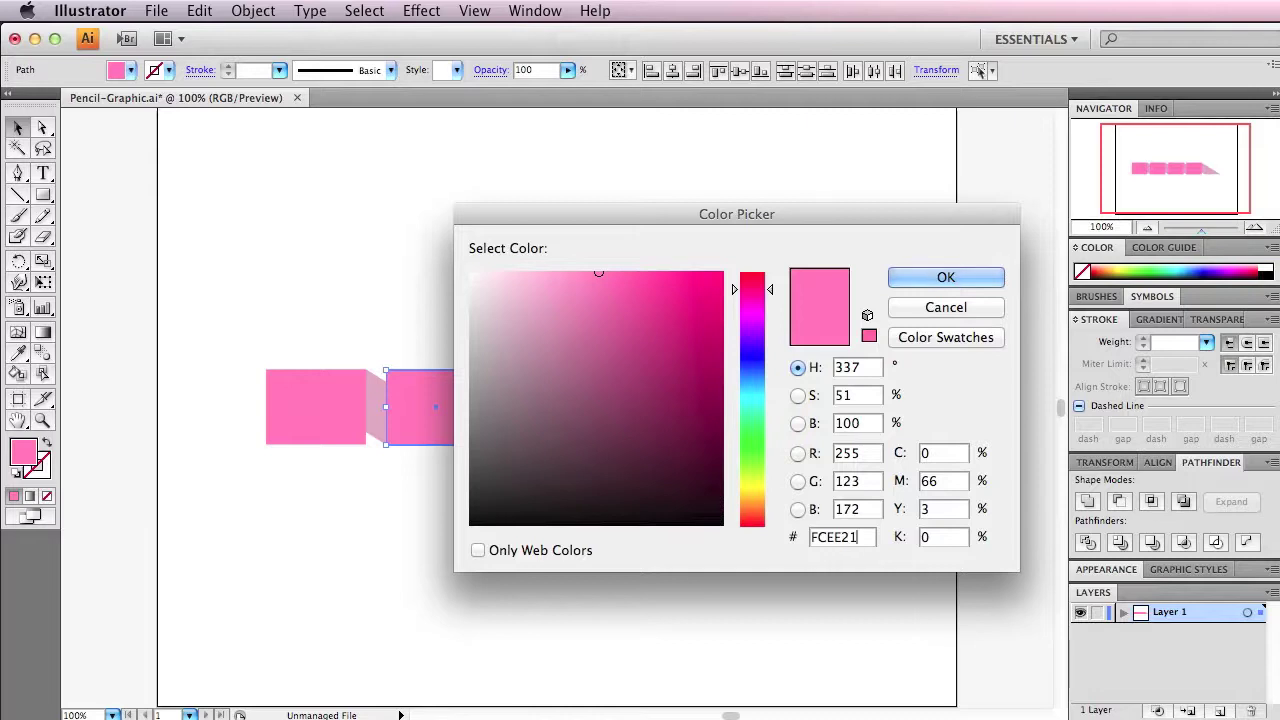
{"action": "key", "text": "Return"}
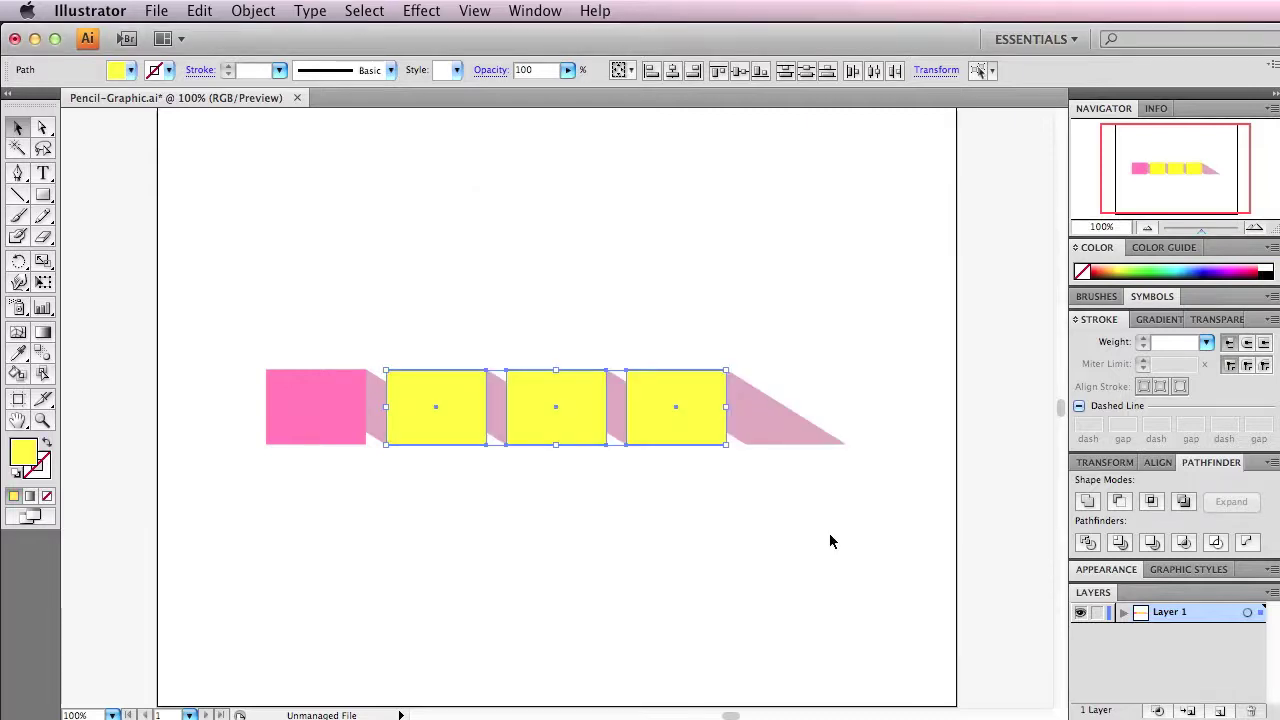
Fill the slanted side faces between the blocks with pale yellow-green D3CFA5
{"action": "left_click", "coordinate": [503, 410]}
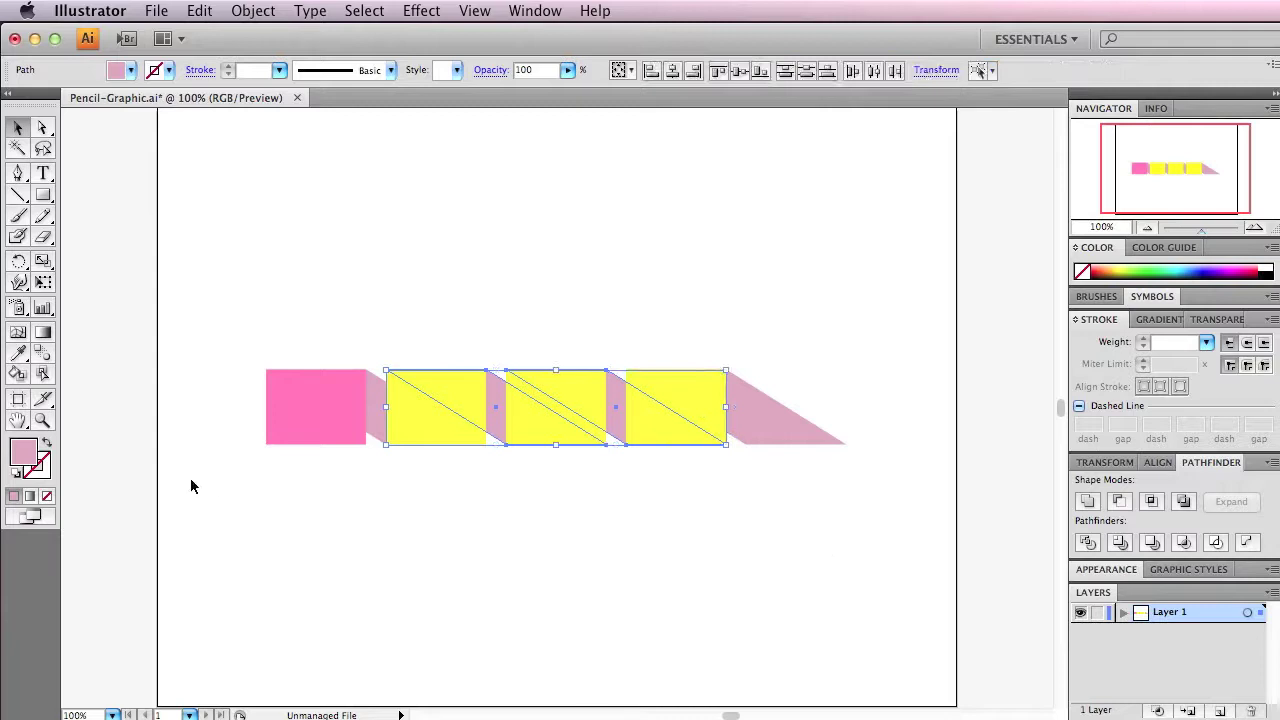
{"action": "double_click", "coordinate": [24, 455]}
{"action": "left_click_drag", "start_coordinate": [1224, 371], "coordinate": [790, 315]}
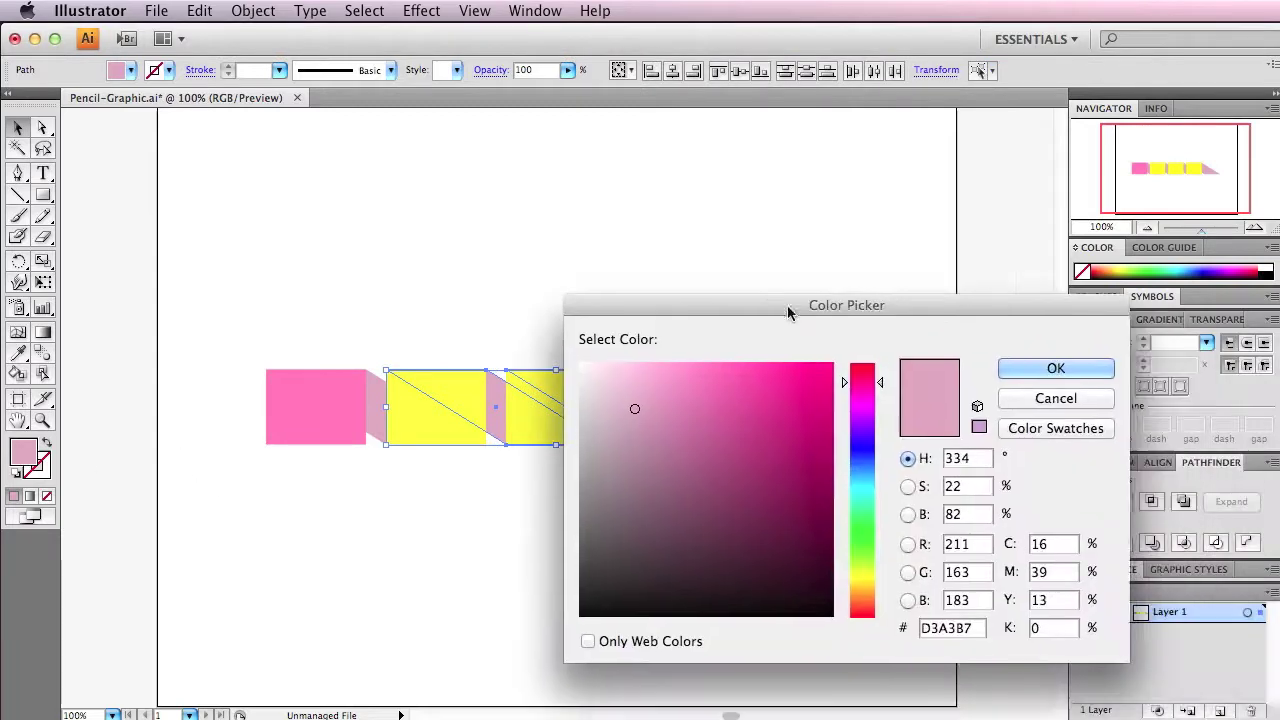
{"action": "double_click", "coordinate": [950, 628]}
{"action": "type", "text": "D3"}
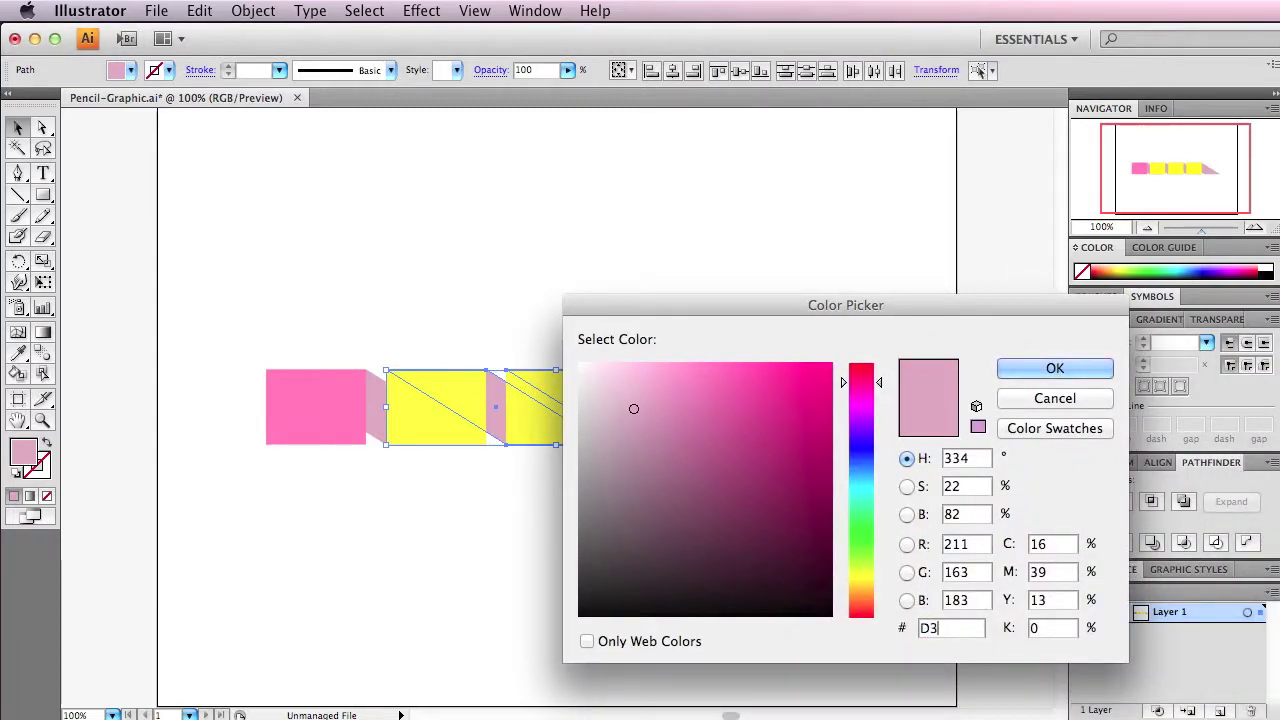
{"action": "type", "text": "CFA5"}
{"action": "key", "text": "Return"}
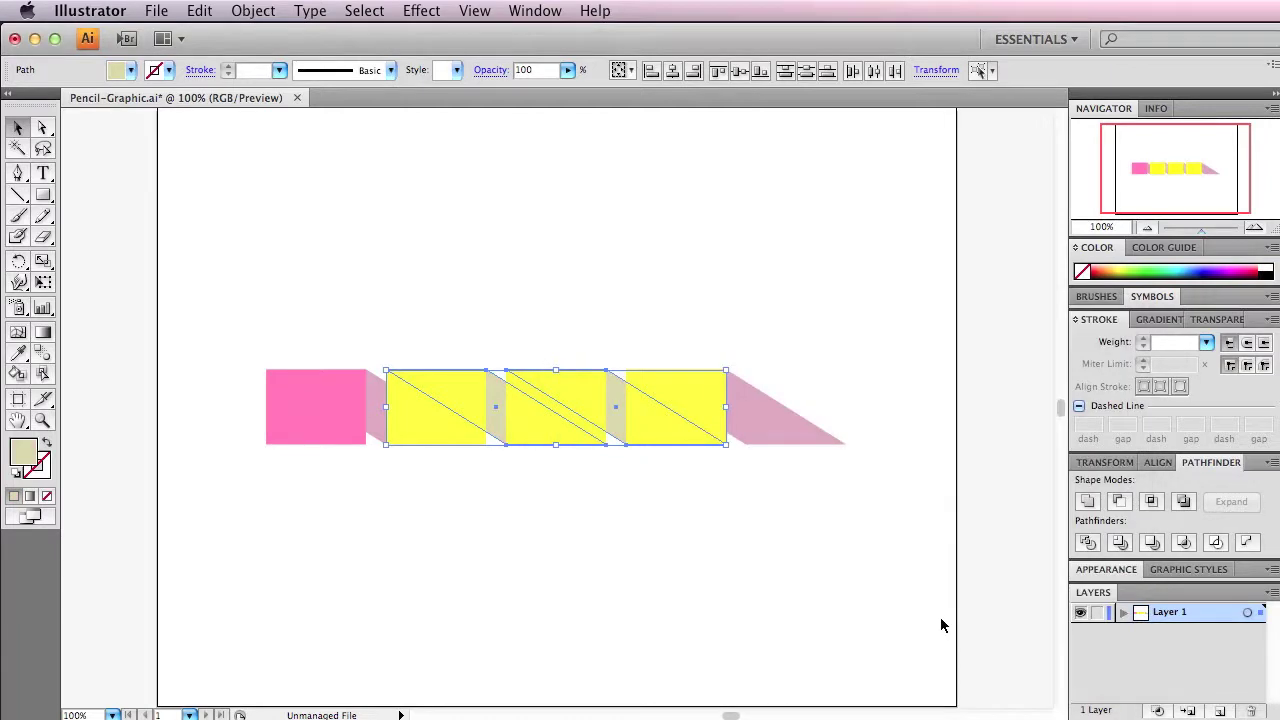
Fill the pencil's tip triangle with dark grey 303030
{"action": "left_click", "coordinate": [820, 436]}
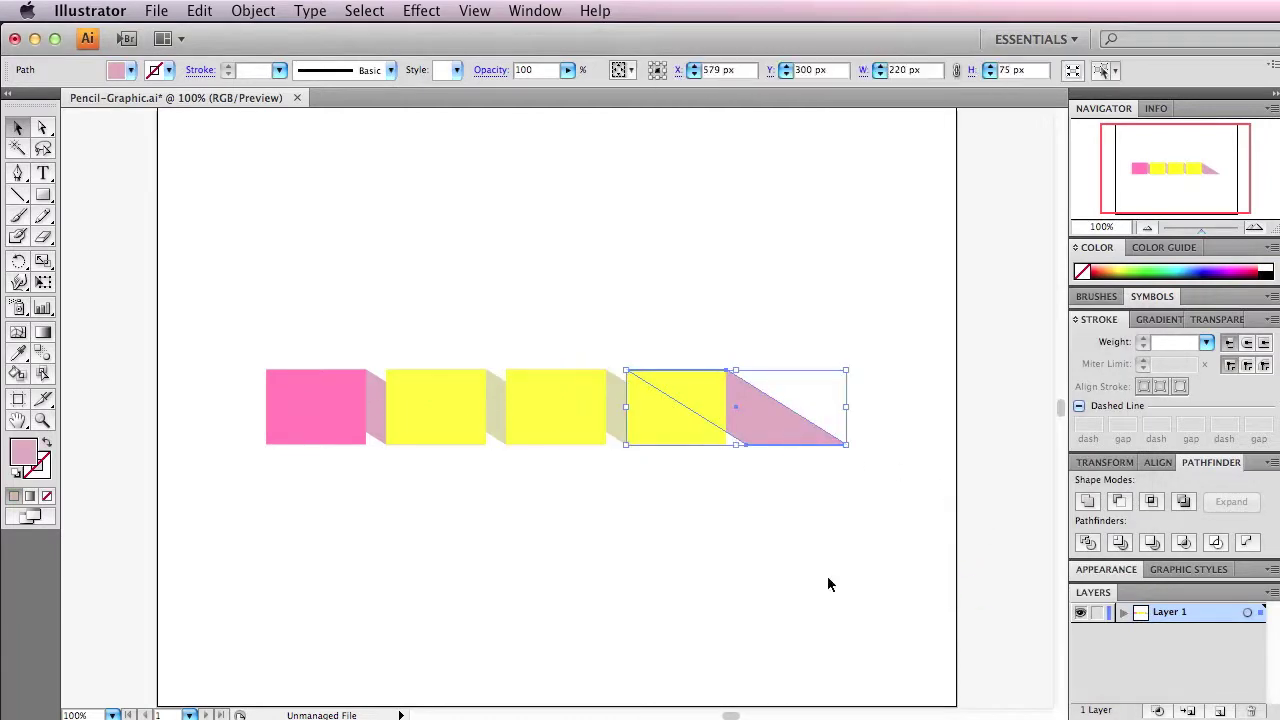
{"action": "double_click", "coordinate": [30, 460]}
{"action": "left_click_drag", "start_coordinate": [1160, 360], "coordinate": [646, 315]}
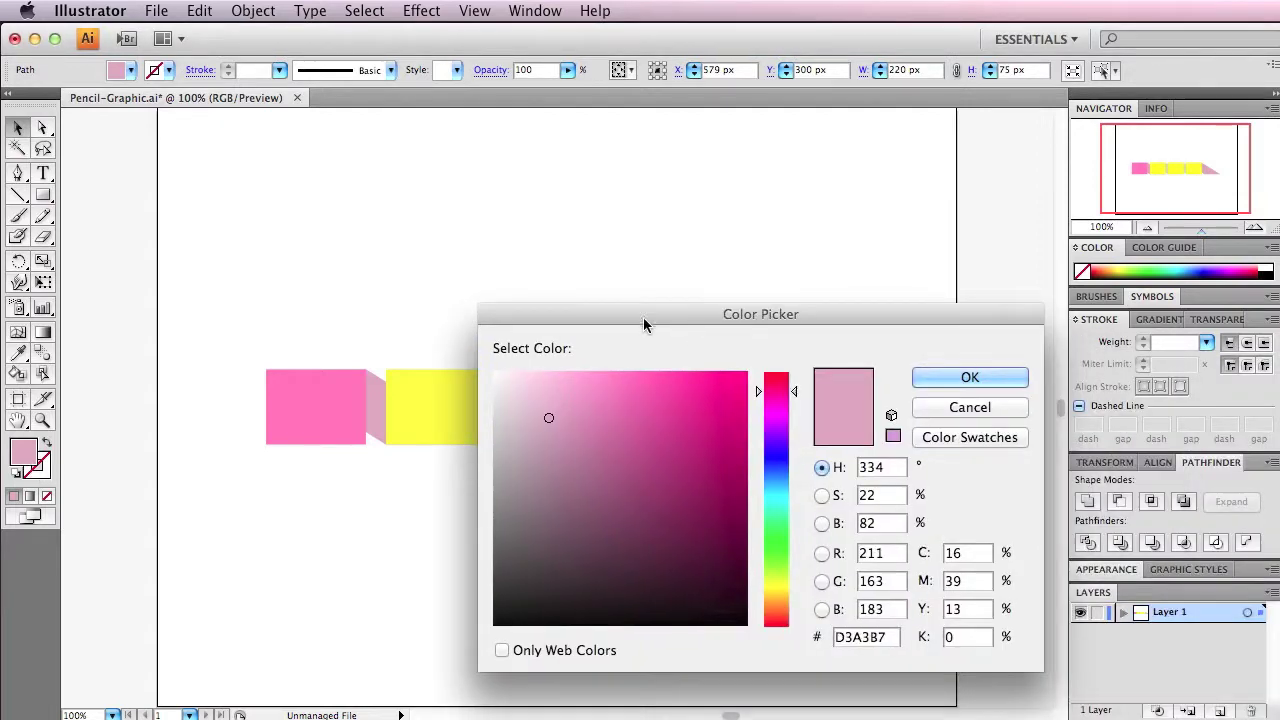
{"action": "double_click", "coordinate": [853, 637]}
{"action": "type", "text": "303030"}
{"action": "key", "text": "Return"}
{"action": "left_click", "coordinate": [851, 634]}
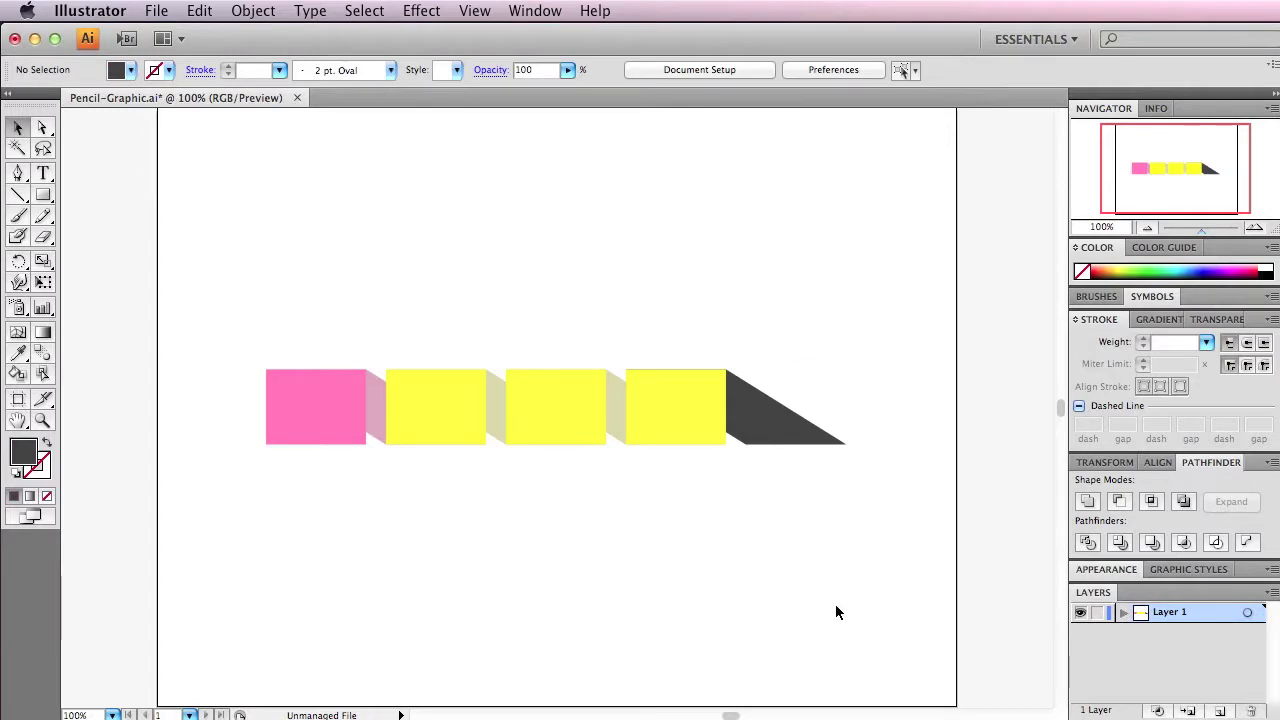
Group every pencil shape into one 580 × 75 px group and hide its bounding box
{"action": "left_click_drag", "start_coordinate": [890, 572], "coordinate": [207, 314]}
{"action": "key", "text": "super+g"}
{"action": "key", "text": "shift+super+b"}
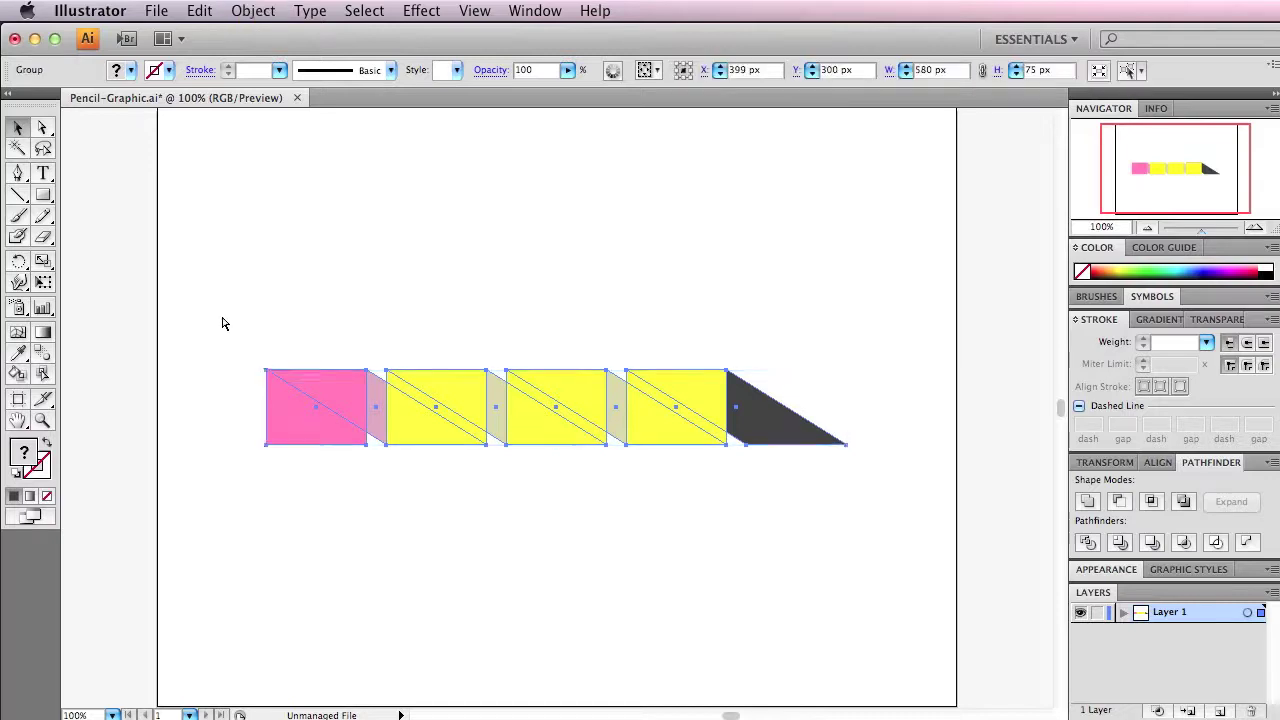
In Photoshop's Pencil-Graphic.psd, select the Vector Smart Object layer and pick the Brush tool
{"action": "left_click", "coordinate": [737, 688]}
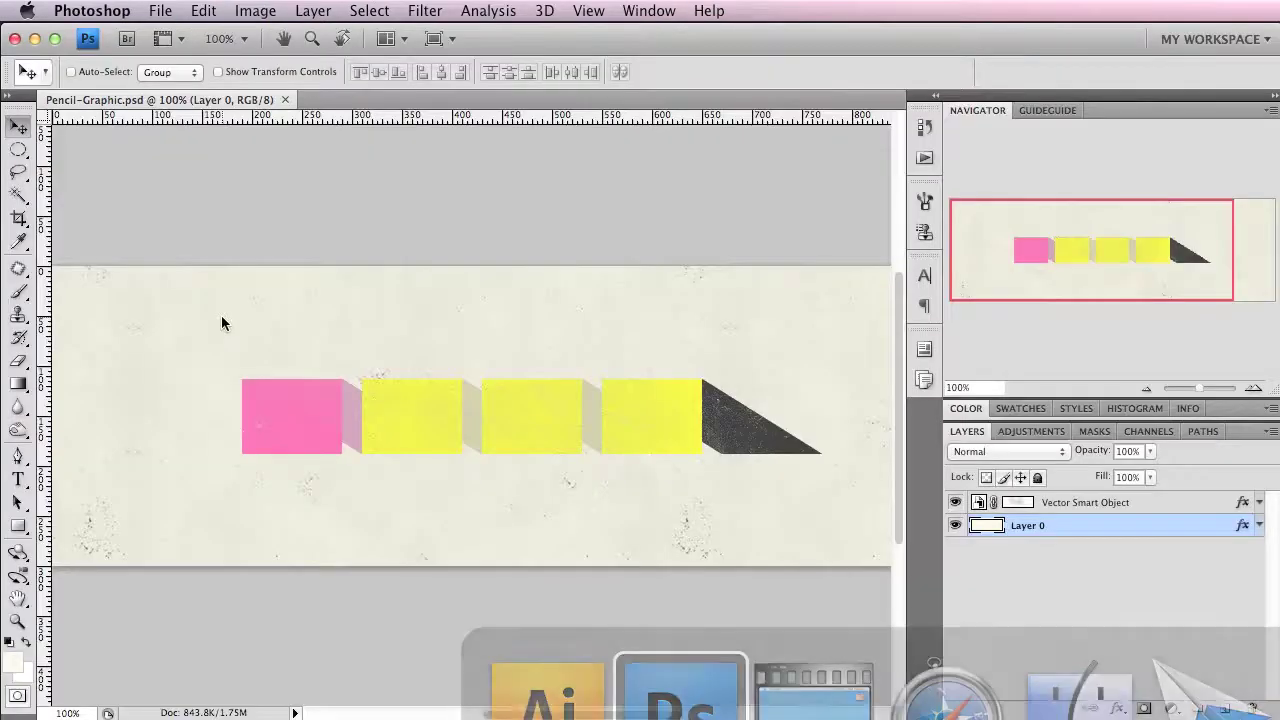
{"action": "left_click", "coordinate": [1185, 506]}
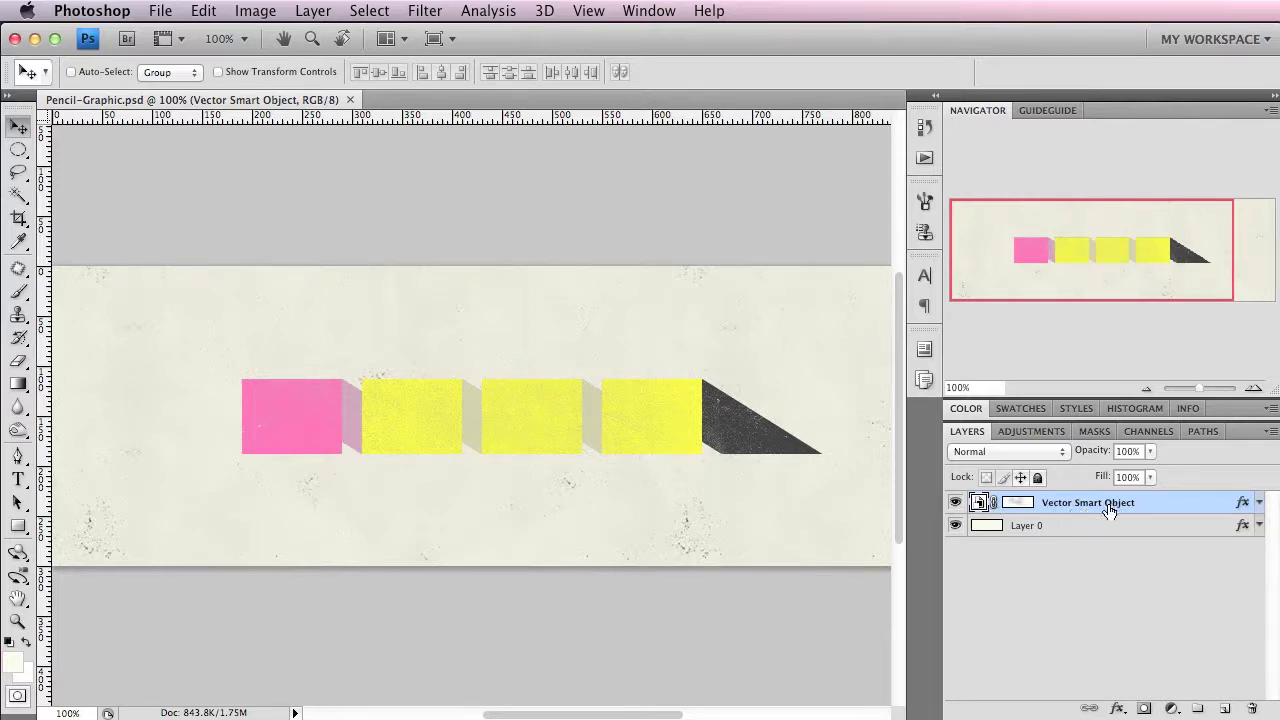
{"action": "key", "text": "b"}
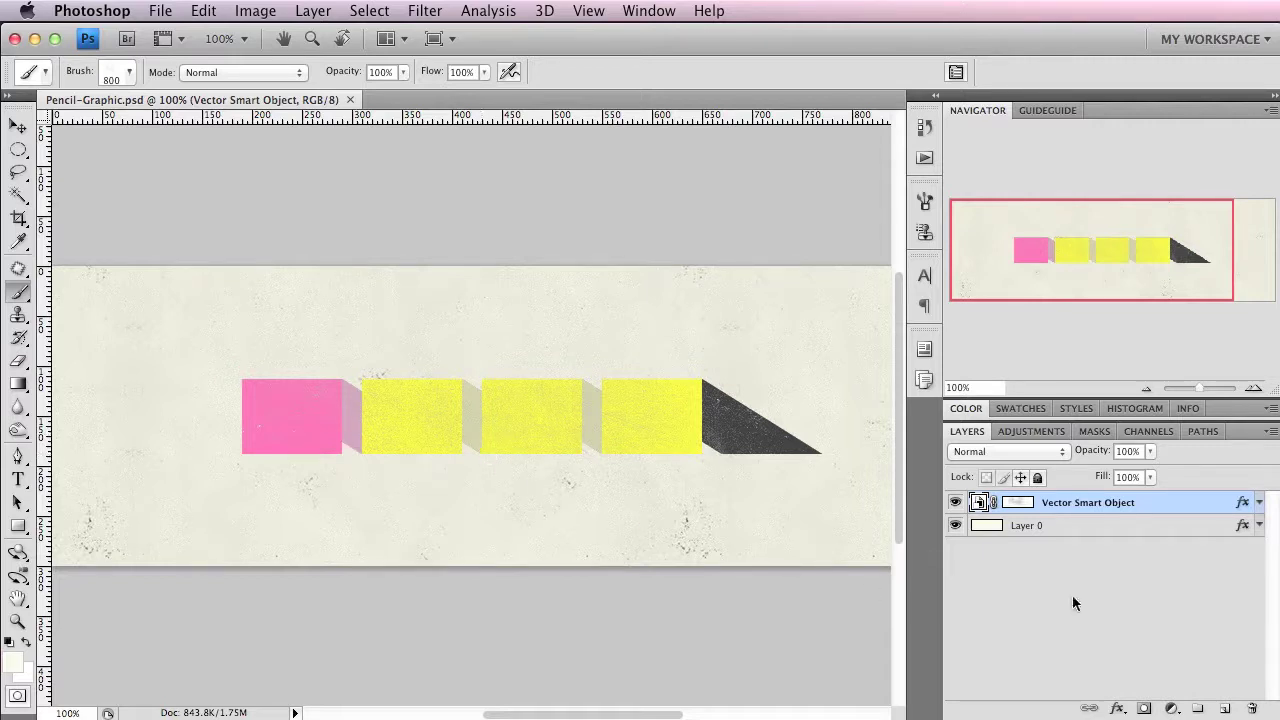
Inspect Layer 0's Pattern Overlay patterns without saving, then expand the smart object's Outer Glow effect
{"action": "left_click", "coordinate": [1241, 530]}
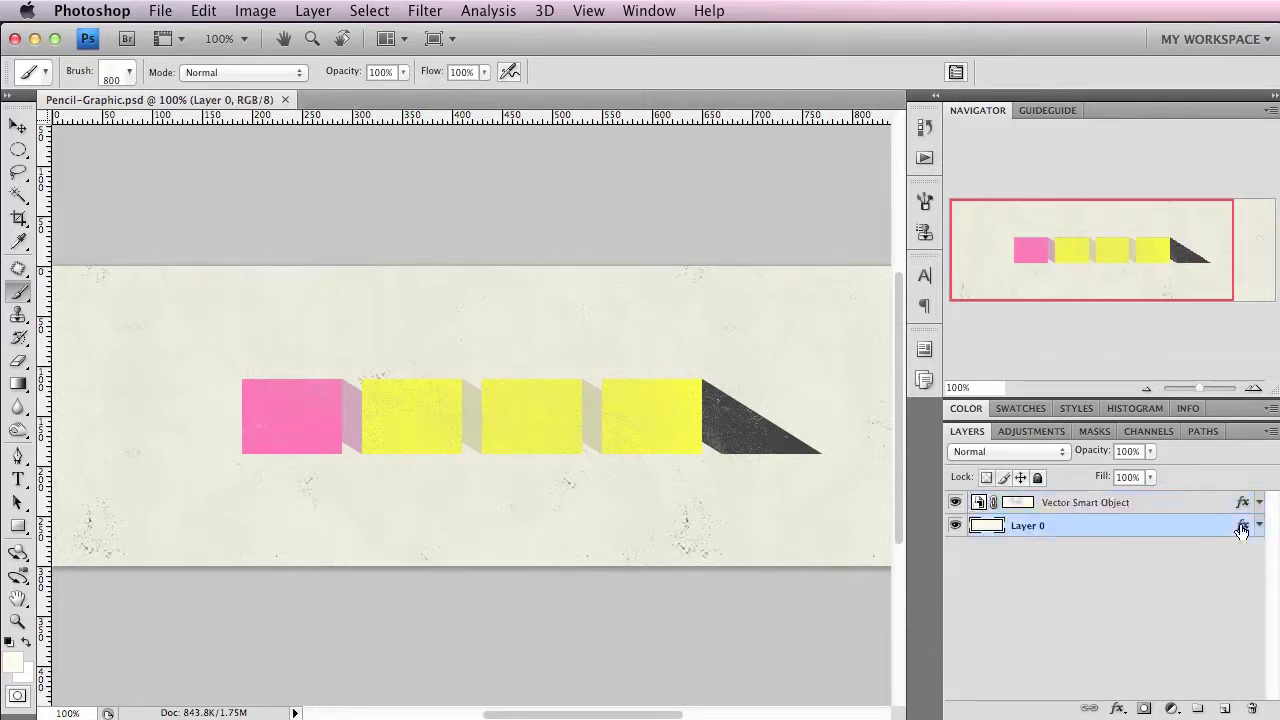
{"action": "key", "text": "space"}
{"action": "double_click", "coordinate": [1241, 525]}
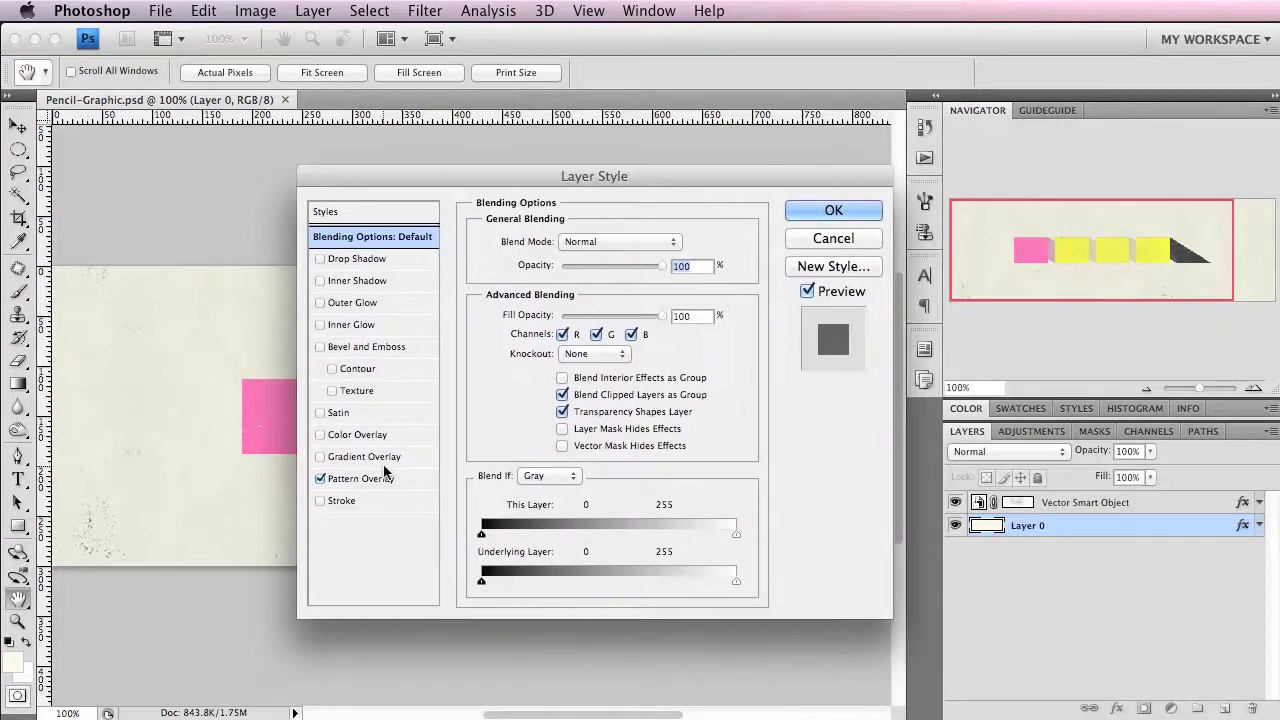
{"action": "left_click", "coordinate": [362, 478]}
{"action": "left_click", "coordinate": [598, 310]}
{"action": "scroll", "coordinate": [566, 466], "scroll_direction": "down", "scroll_amount": 5}
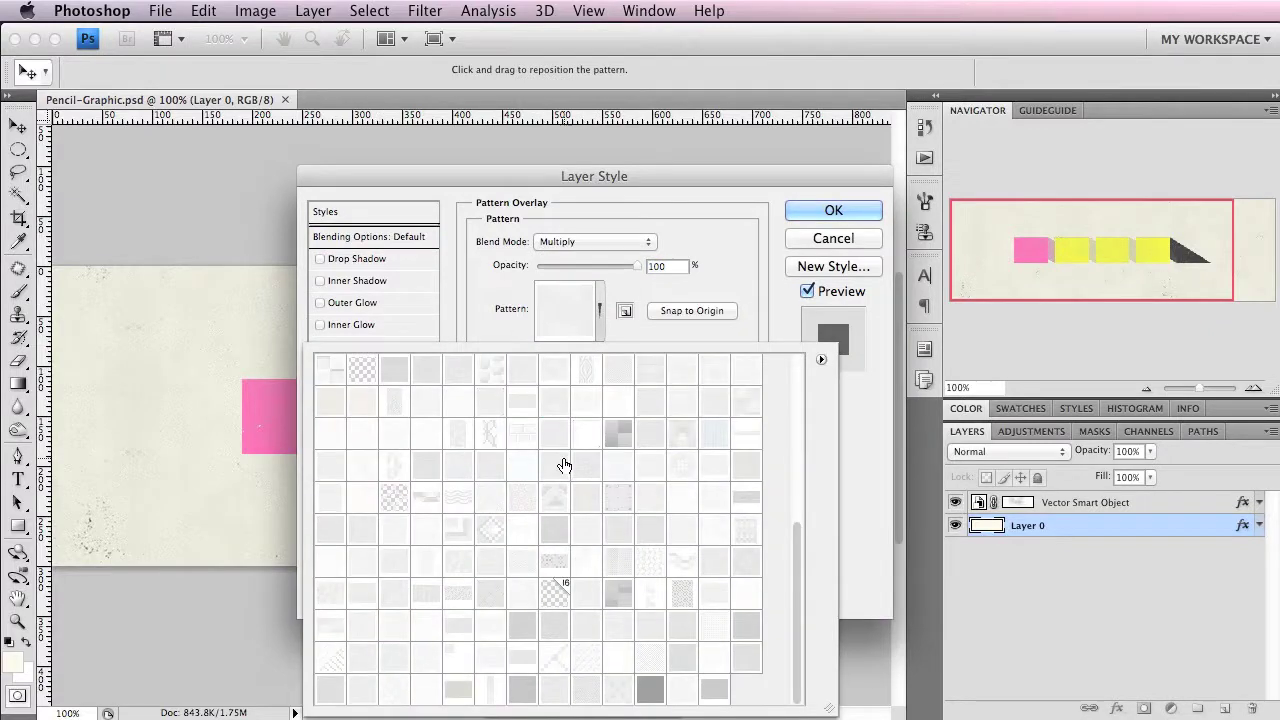
{"action": "scroll", "coordinate": [566, 466], "scroll_direction": "up", "scroll_amount": 5}
{"action": "left_click", "coordinate": [866, 247]}
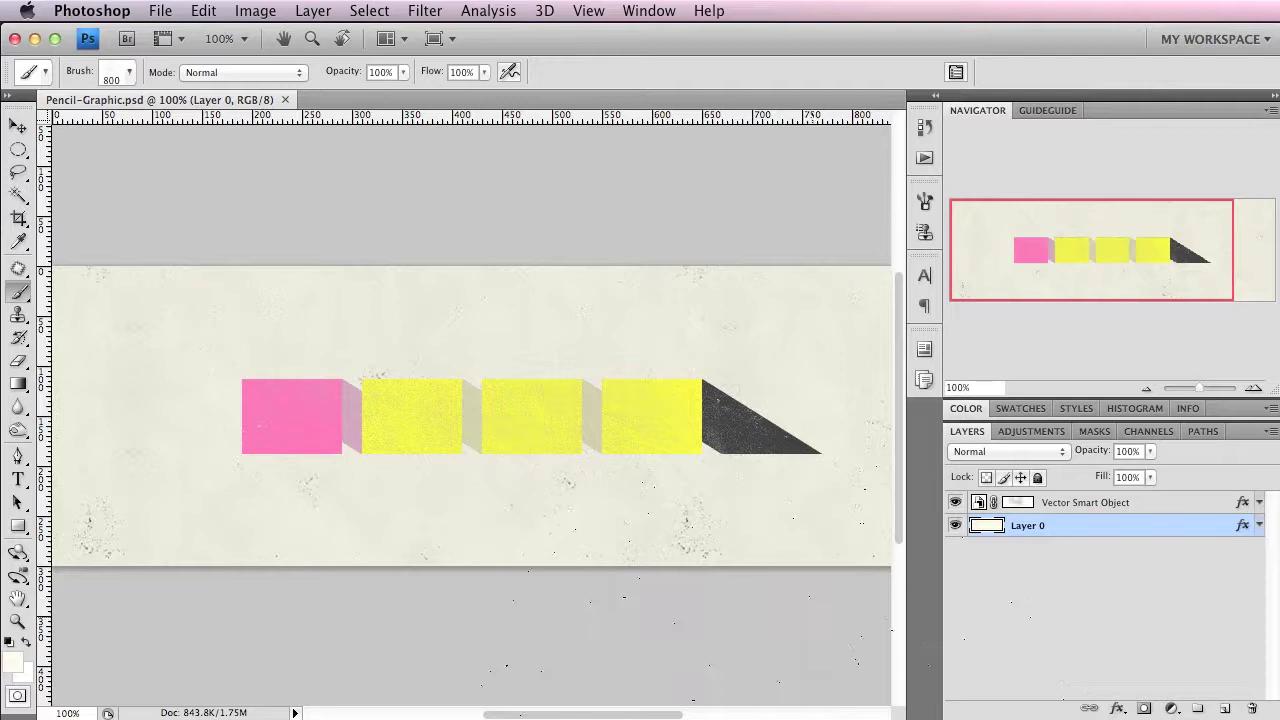
{"action": "key", "text": "v"}
{"action": "left_click_drag", "start_coordinate": [1240, 502], "coordinate": [1256, 505]}
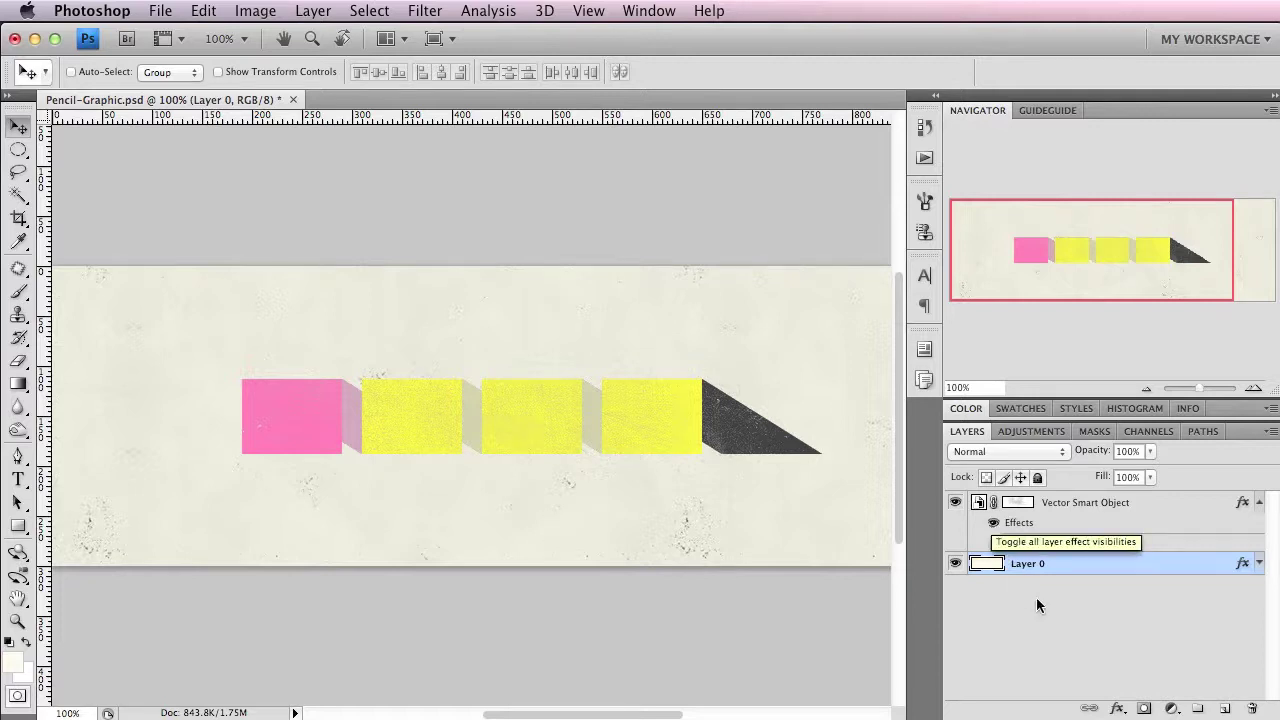
{"action": "left_click", "coordinate": [993, 523]}
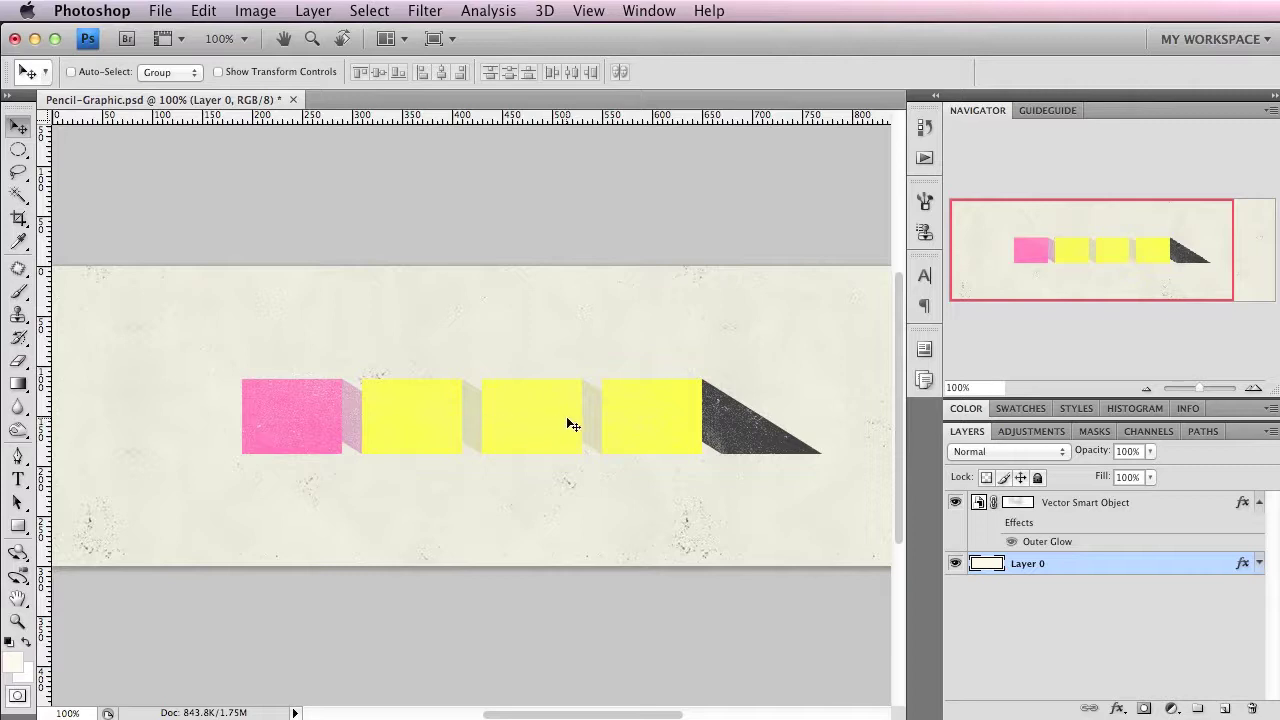
{"action": "left_click", "coordinate": [993, 523]}
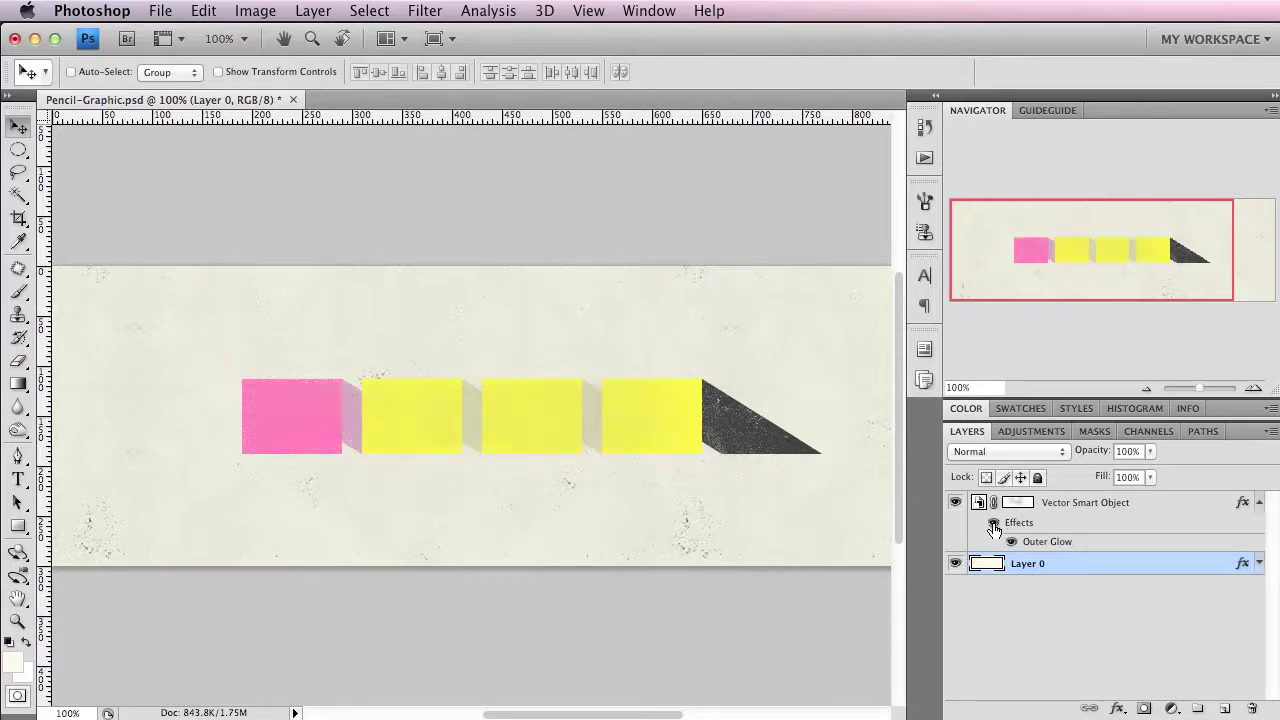
{"action": "double_click", "coordinate": [1243, 503]}
{"action": "left_click", "coordinate": [350, 303]}
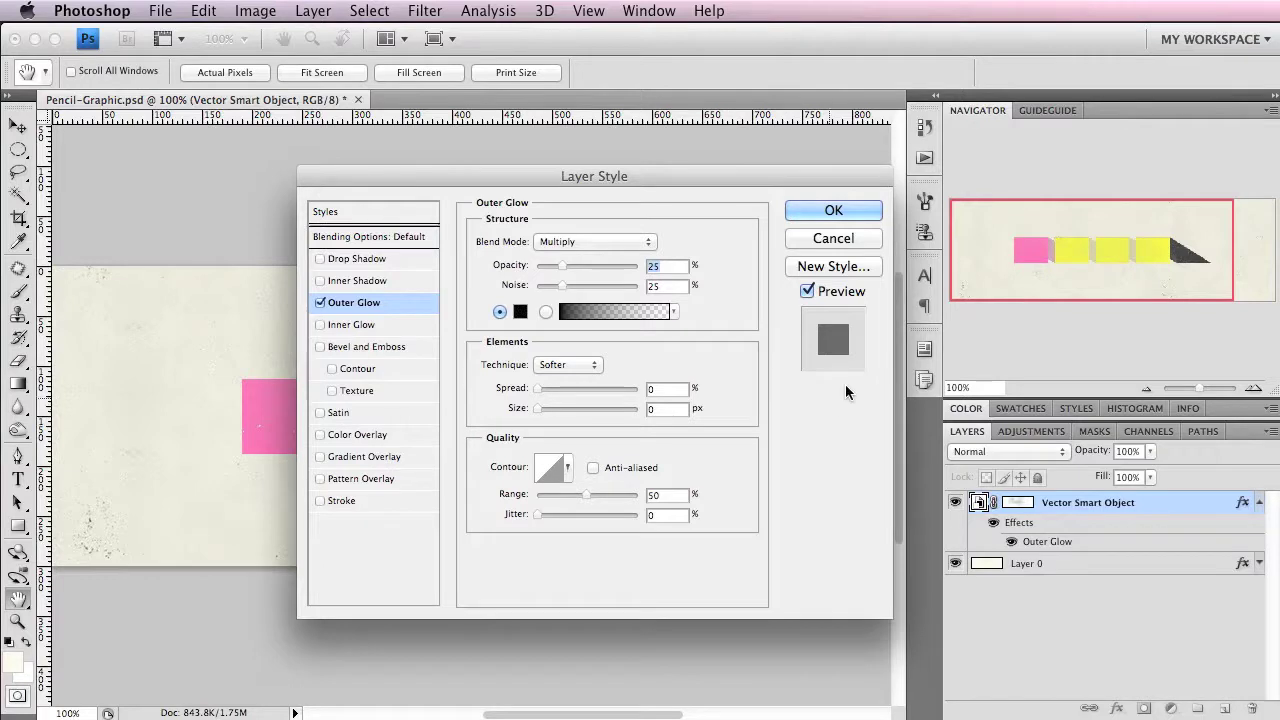
{"action": "key", "text": "Return"}
{"action": "key", "text": "v"}
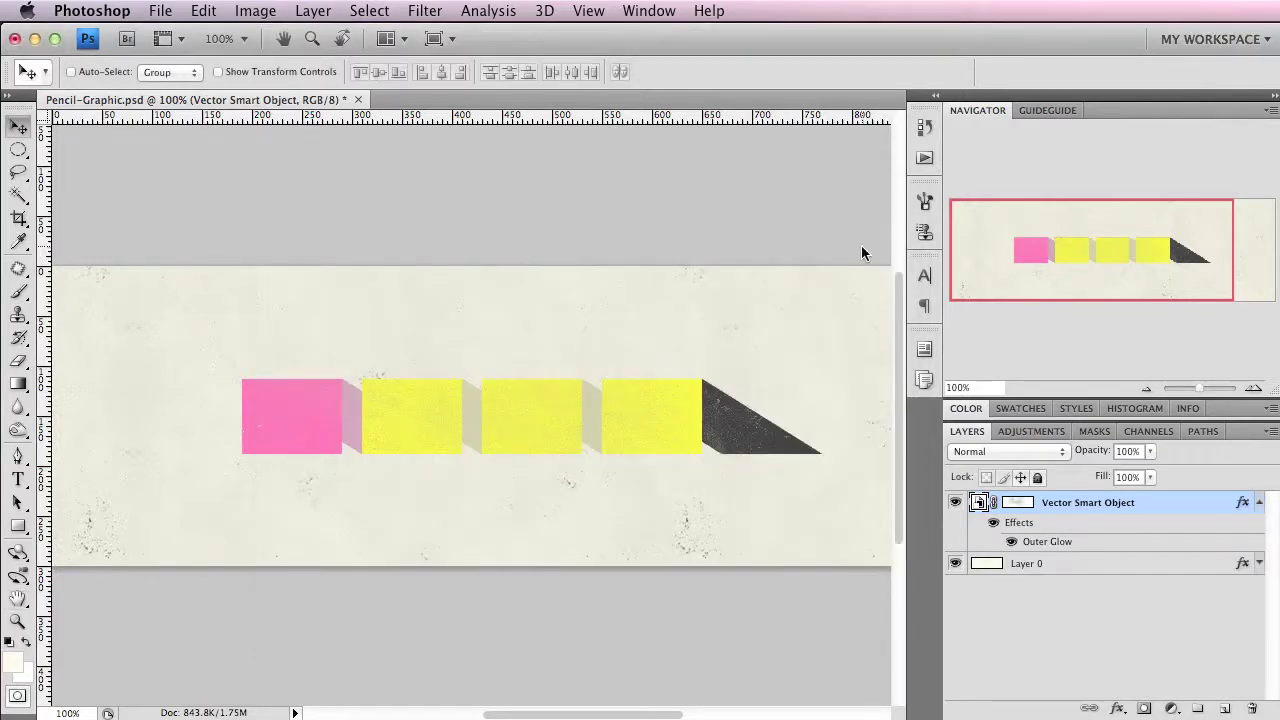